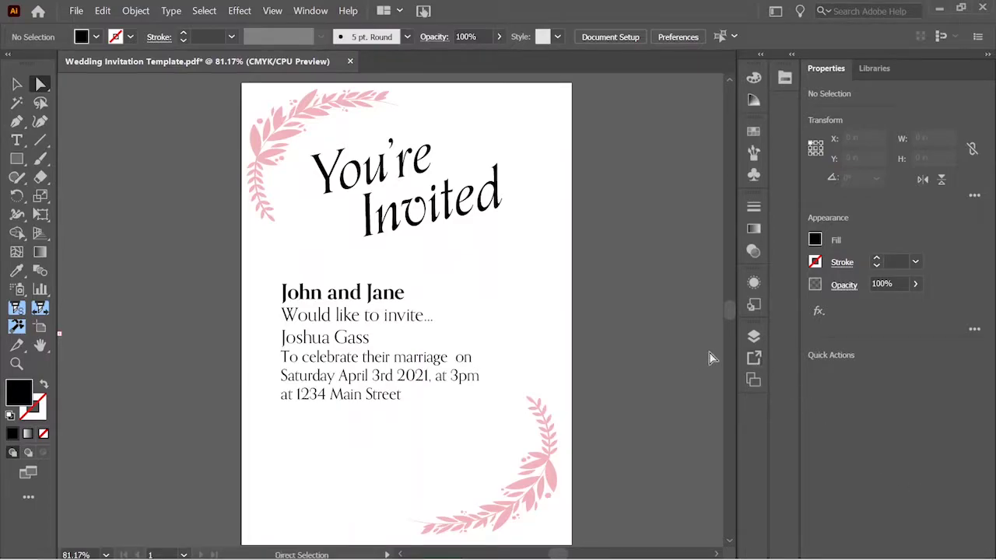
# Review the 29-page Wedding Invitations.pdf in SumatraPDF to page 5, checking each guest name.
pyautogui.click(374, 340)
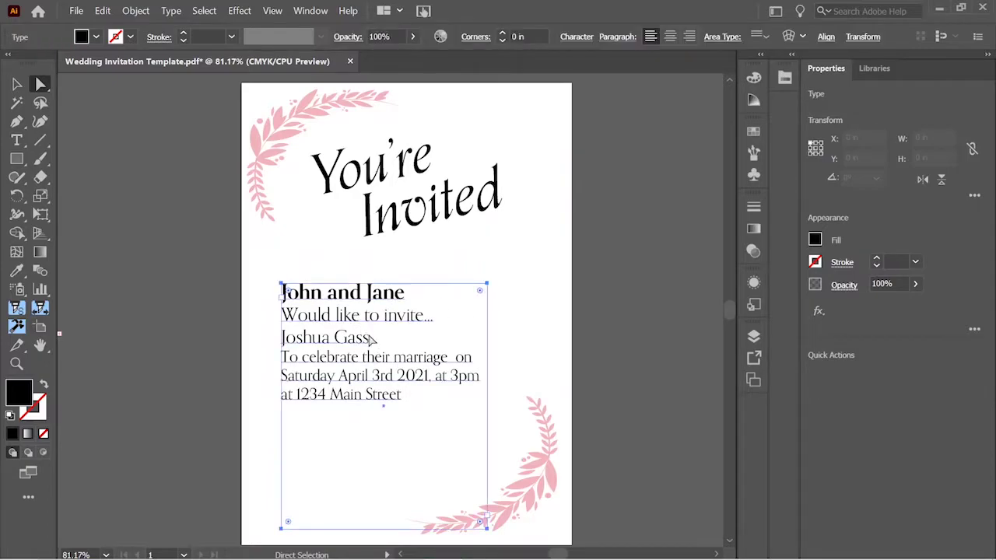
pyautogui.click(516, 294)
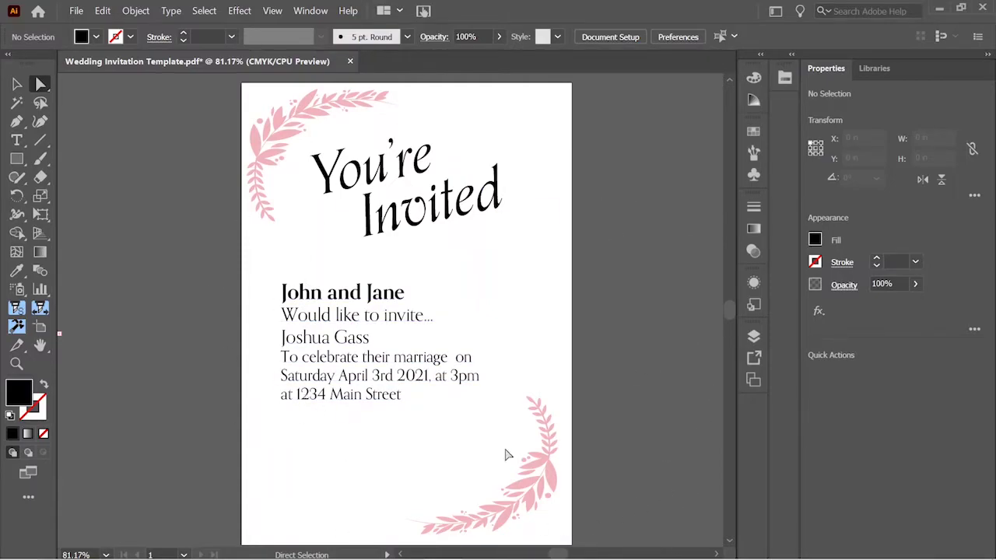
pyautogui.hotkey('alt', 'Tab')
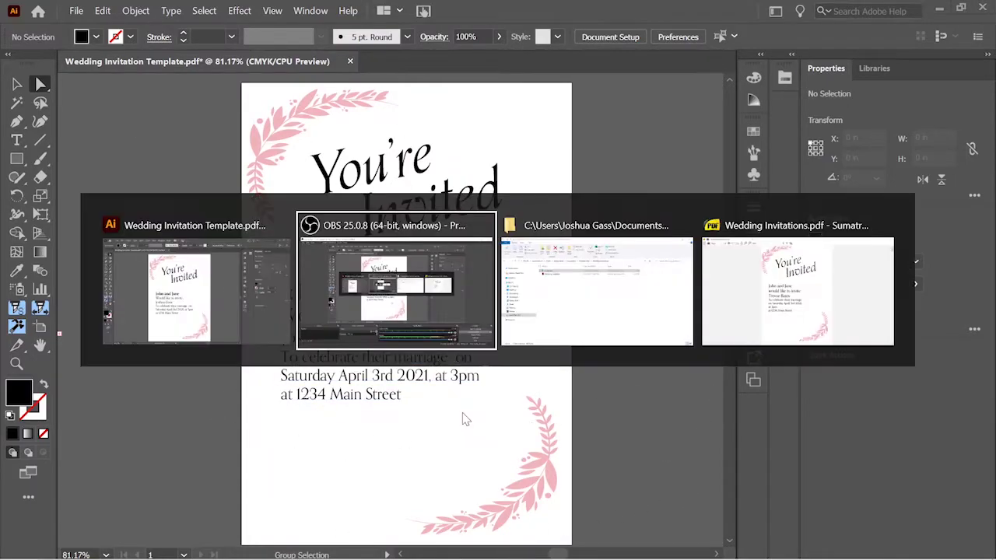
pyautogui.hotkey('alt', 'Tab')
pyautogui.hotkey('alt', 'Tab')
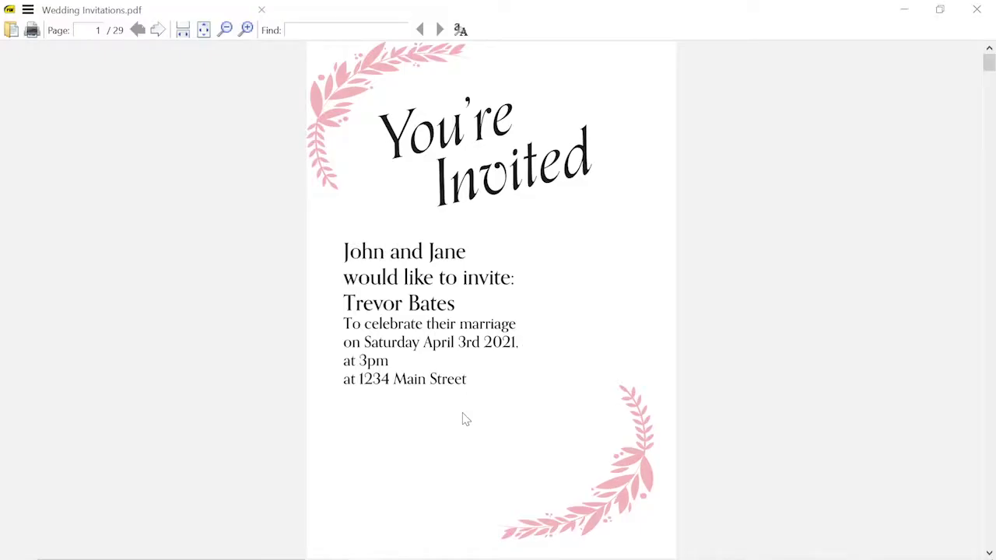
pyautogui.scroll(-5, 463, 419)
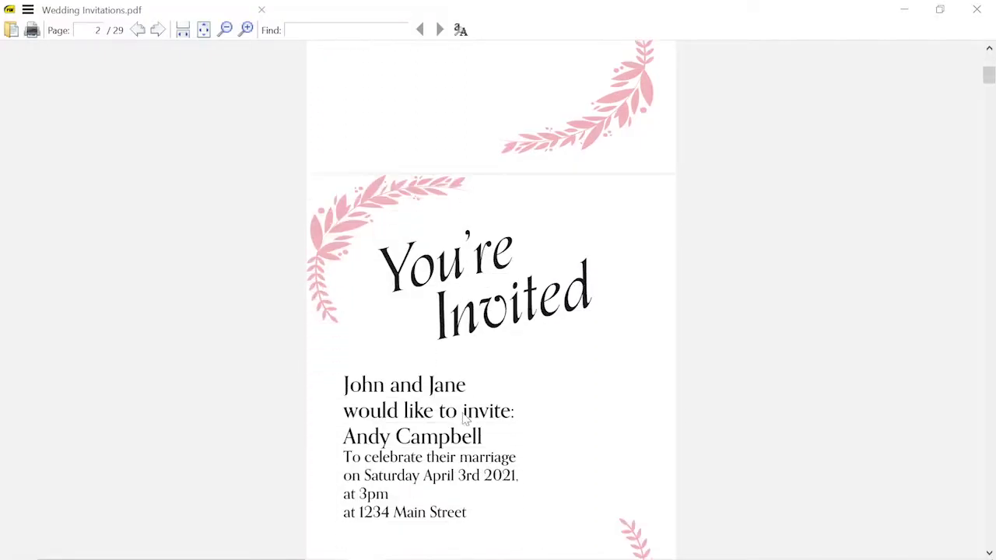
pyautogui.scroll(-5, 463, 419)
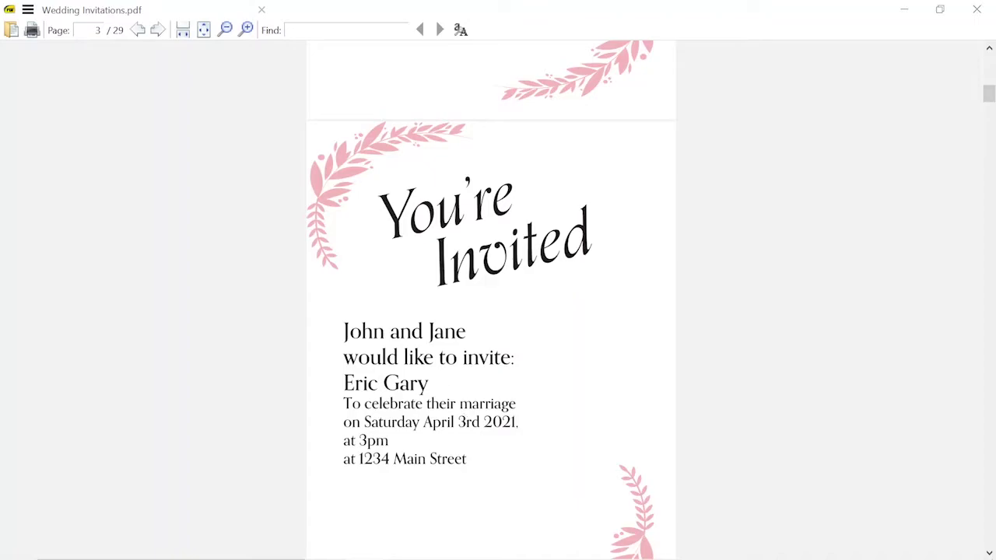
pyautogui.moveTo(429, 383); pyautogui.dragTo(343, 383)
pyautogui.scroll(-1, 343, 383)
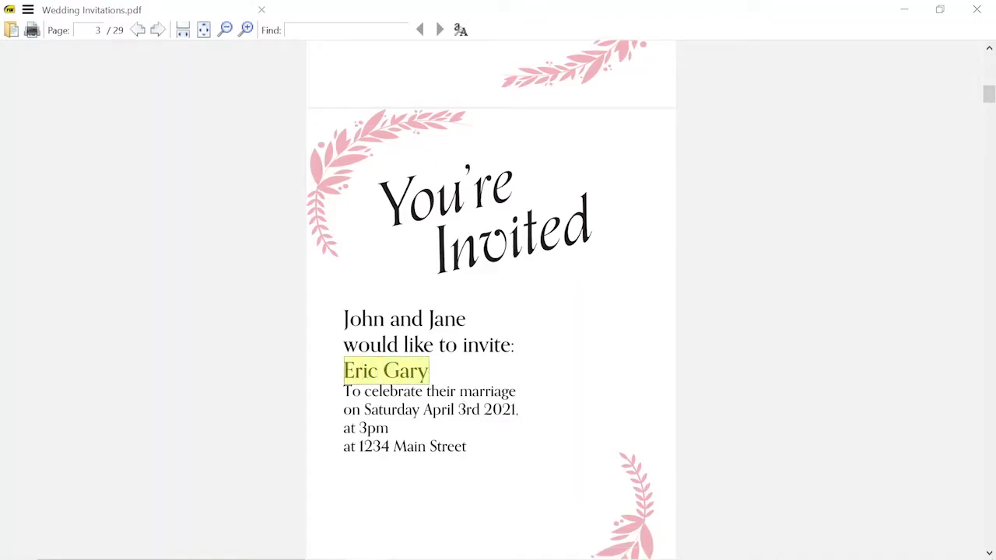
pyautogui.scroll(-5, 490, 299)
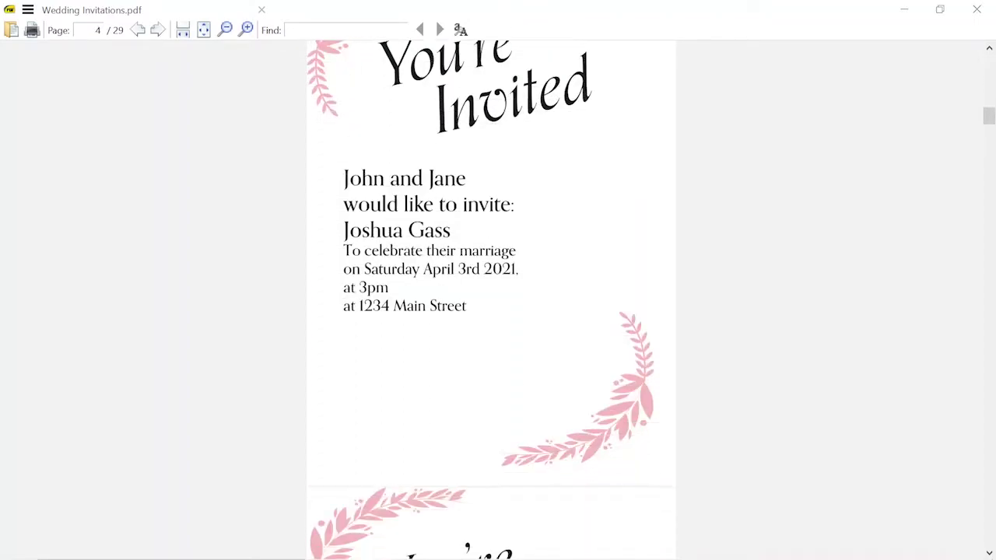
pyautogui.scroll(-5, 490, 299)
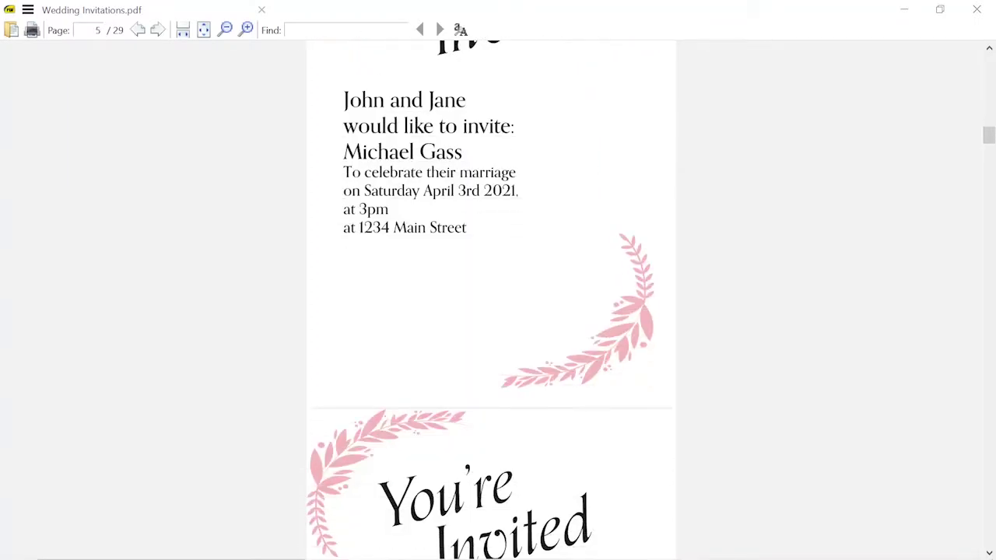
# Return to the Illustrator template, then switch to the Wedding Invitations folder to open Guest List.
pyautogui.hotkey('alt', 'Tab')
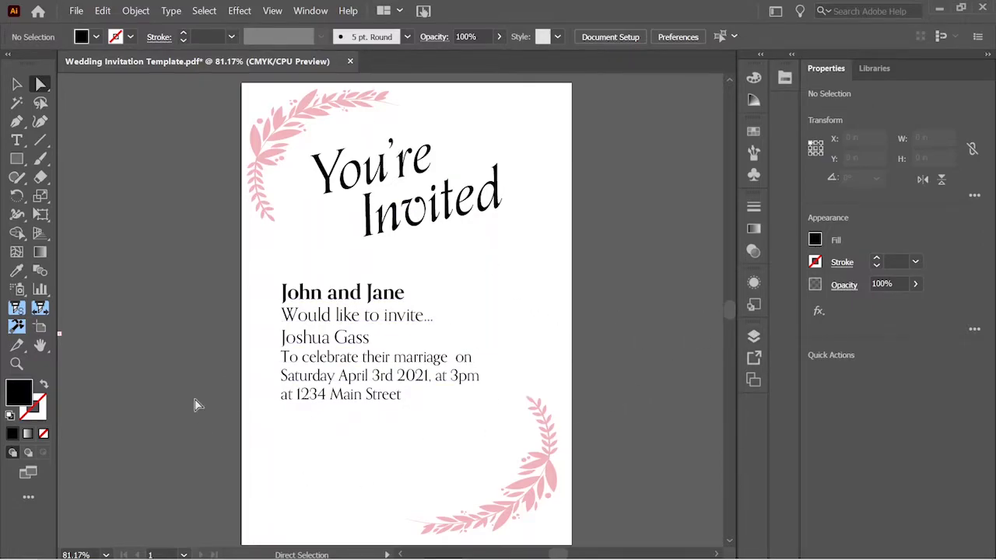
pyautogui.hotkey('alt', 'Tab')
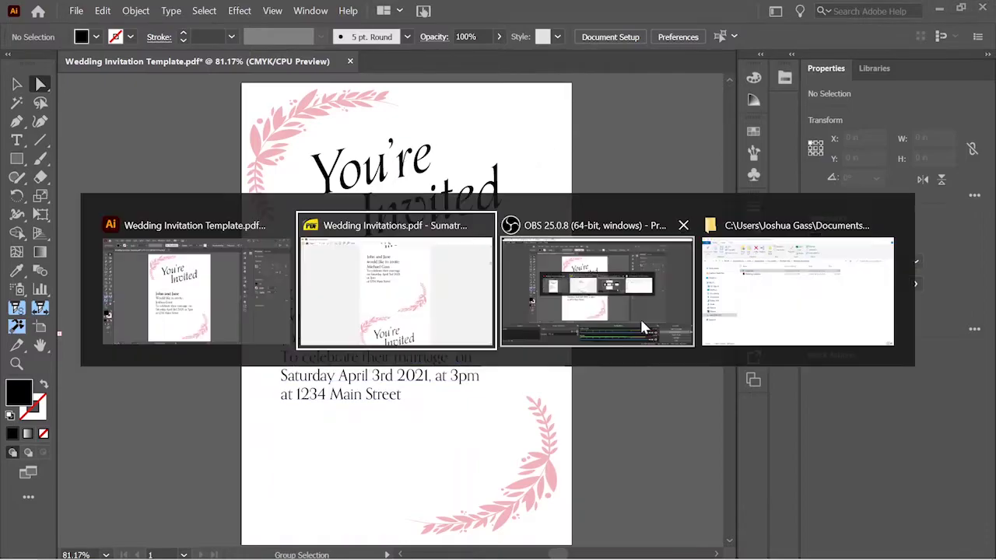
pyautogui.press('Tab')
pyautogui.press('Tab')
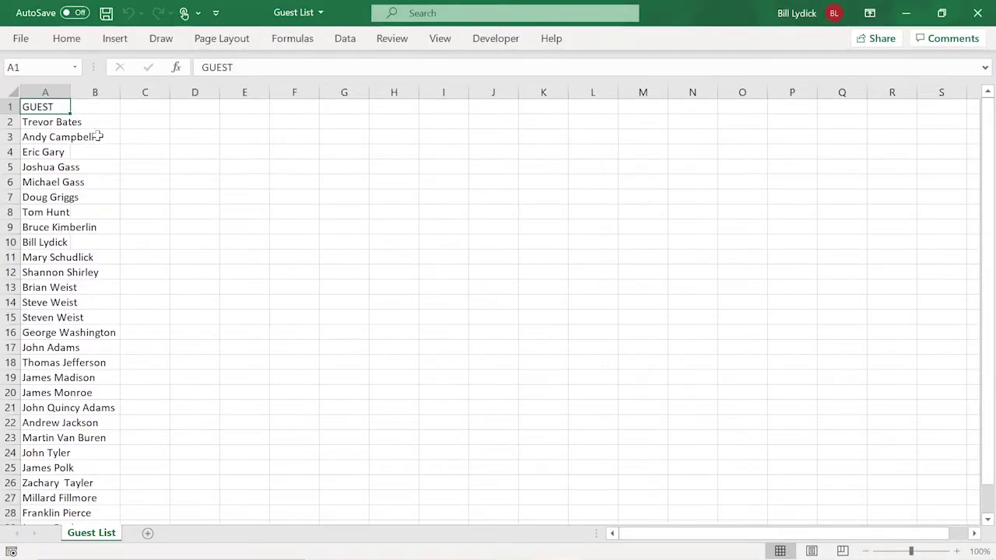
# Widen column A to fit the longest guest names, then check header cells A1 through E1.
pyautogui.click(49, 121)
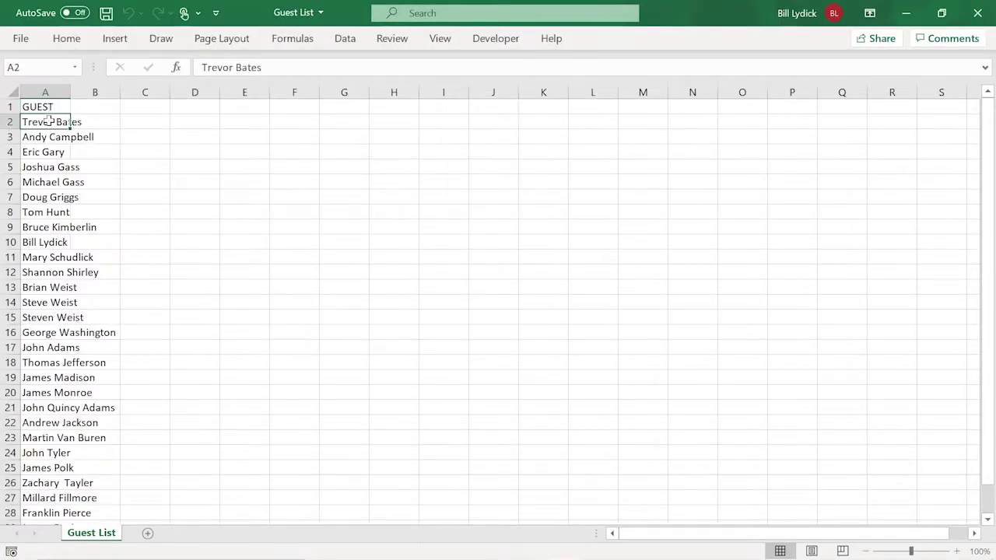
pyautogui.click(43, 106)
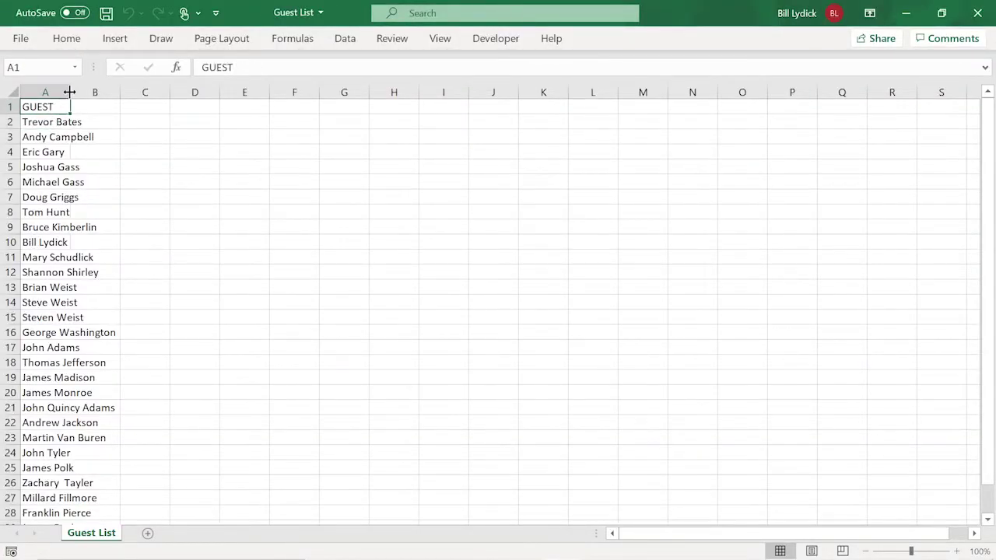
pyautogui.moveTo(70, 92); pyautogui.dragTo(116, 95)
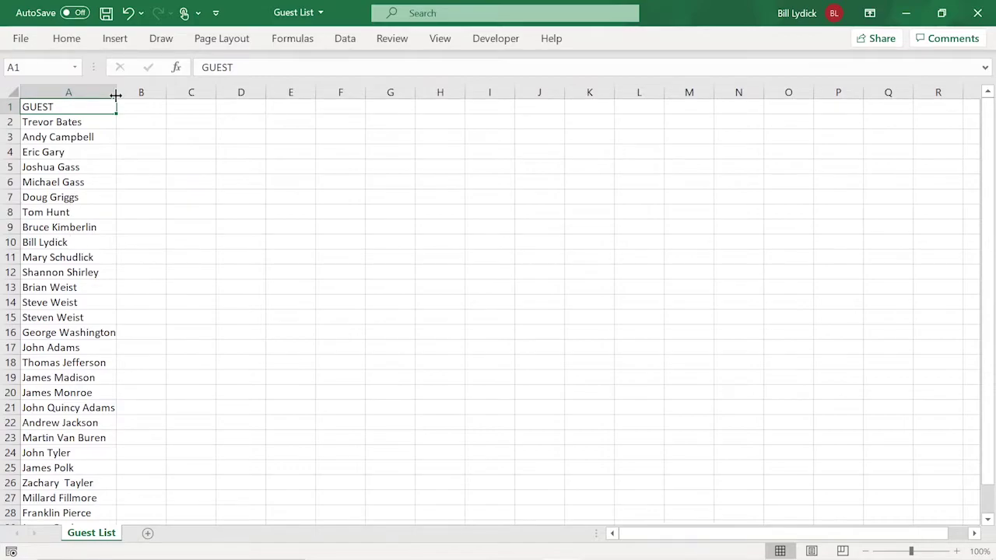
pyautogui.click(75, 121)
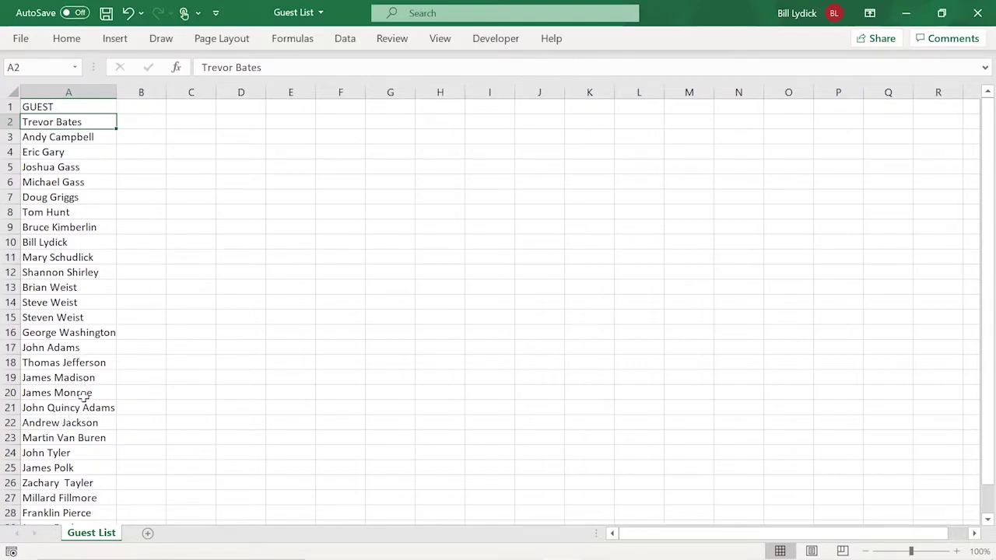
pyautogui.click(44, 107)
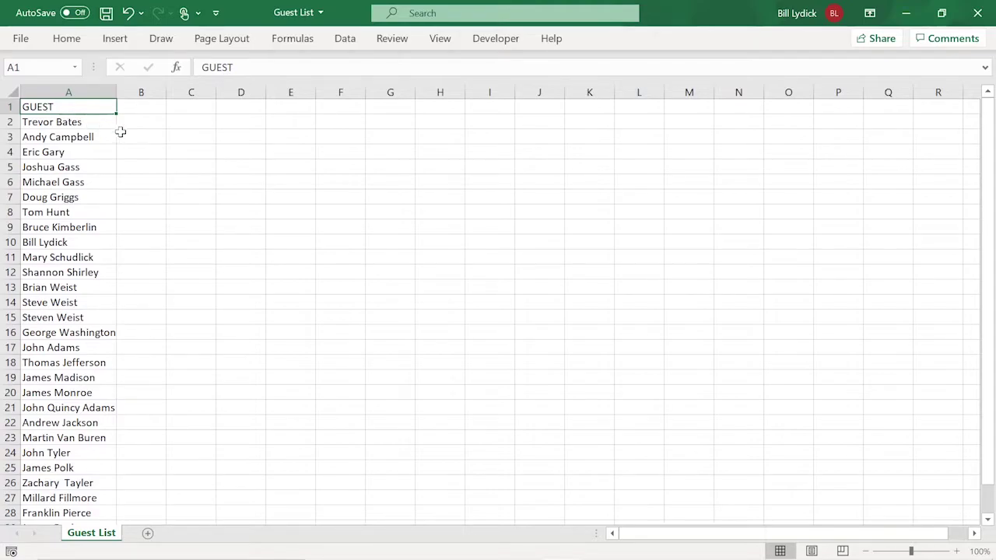
pyautogui.click(145, 110)
pyautogui.click(200, 106)
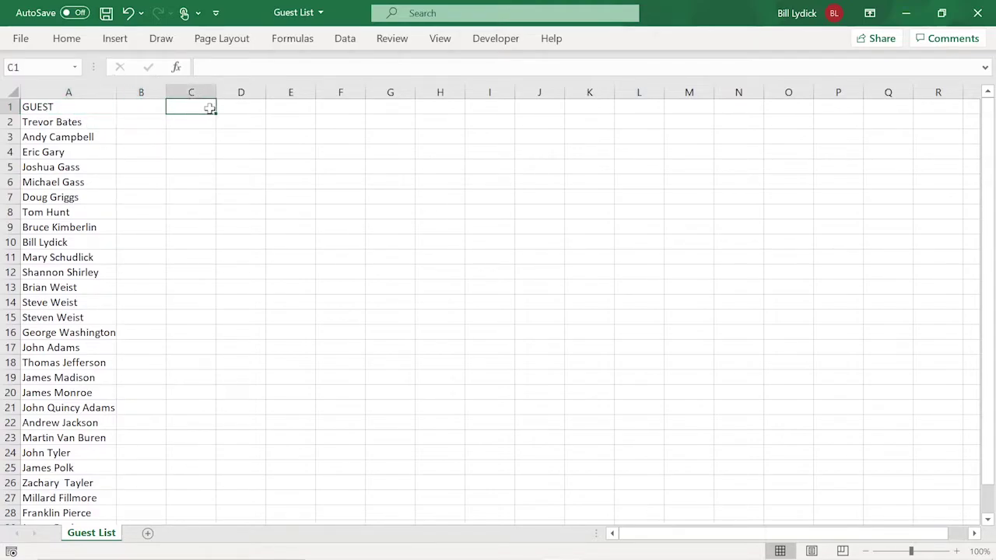
pyautogui.click(227, 108)
pyautogui.click(310, 111)
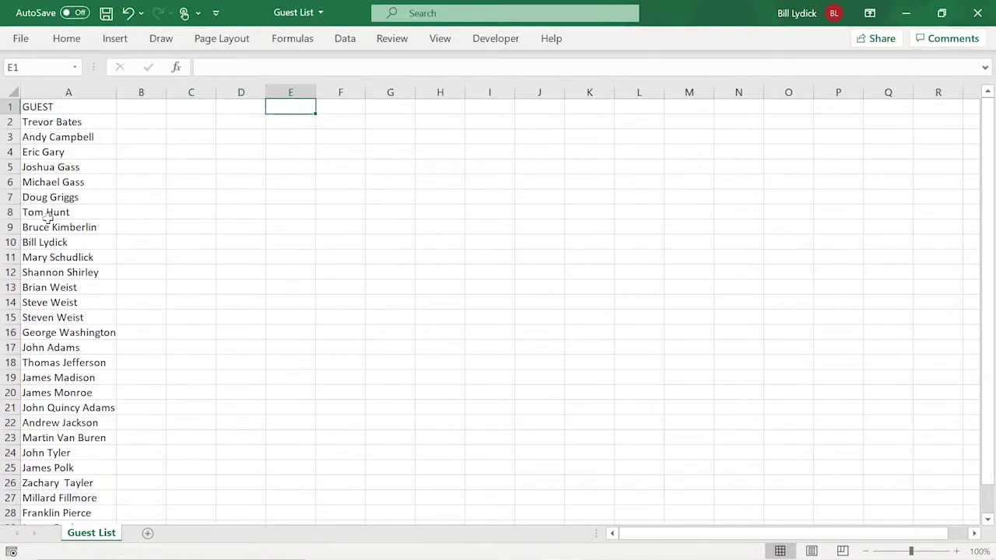
# Save the guest list as Guest List CSV (Comma delimited), replacing the existing file.
pyautogui.click(26, 43)
pyautogui.click(58, 251)
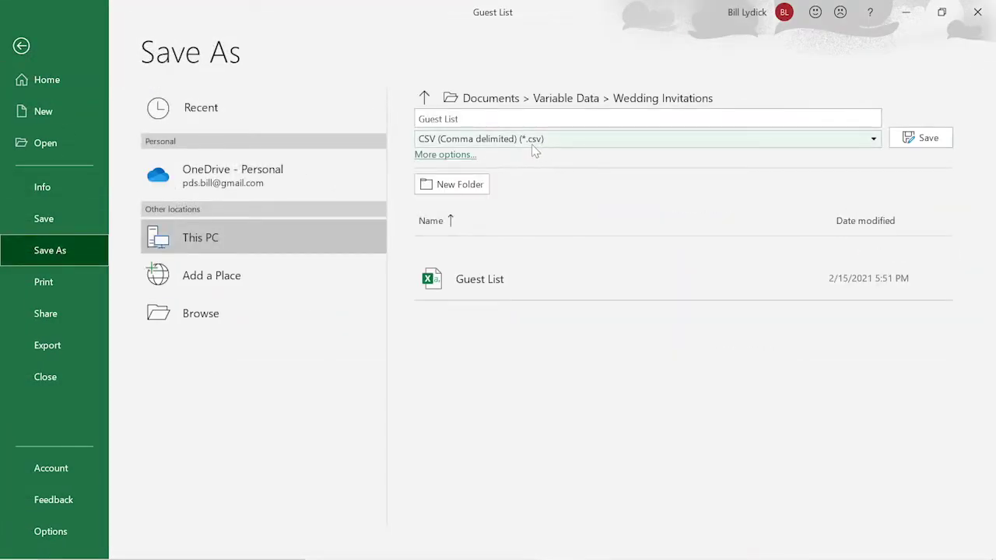
pyautogui.click(908, 138)
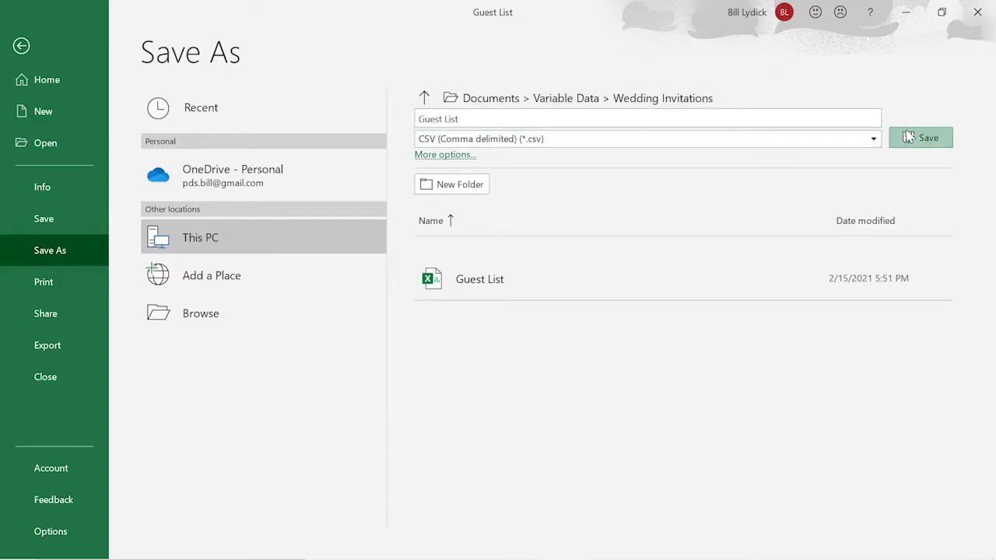
pyautogui.click(517, 346)
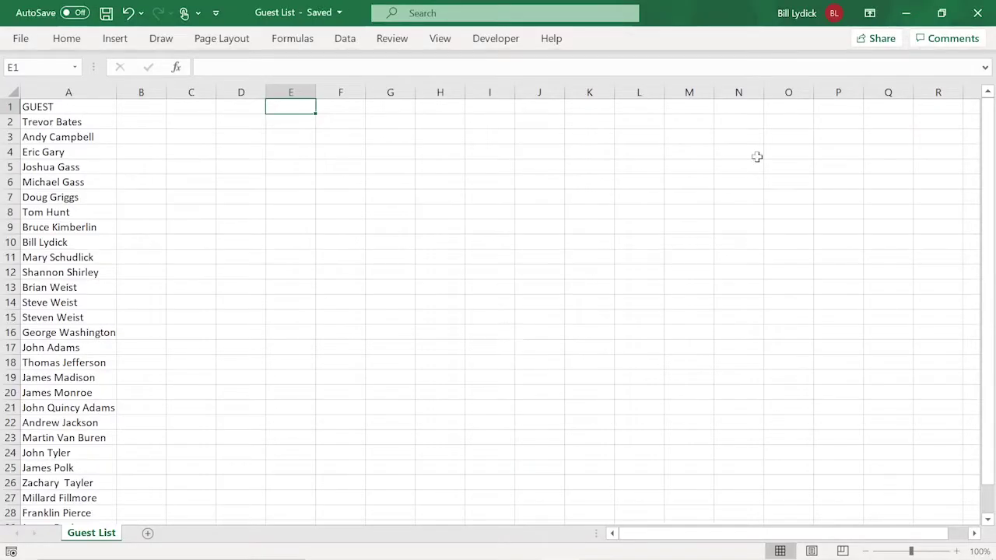
# Close Excel and return to the Illustrator Wedding Invitation template.
pyautogui.click(977, 12)
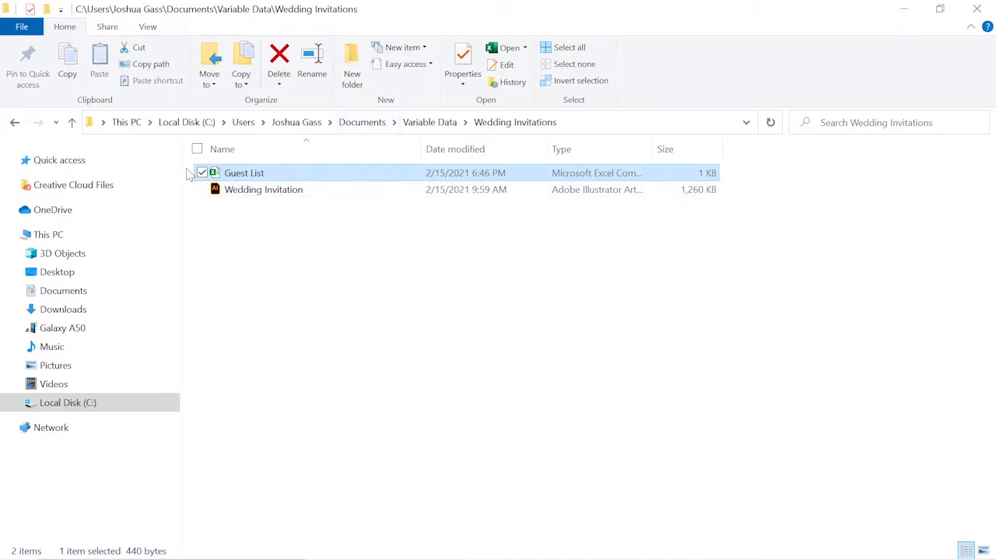
pyautogui.click(249, 190)
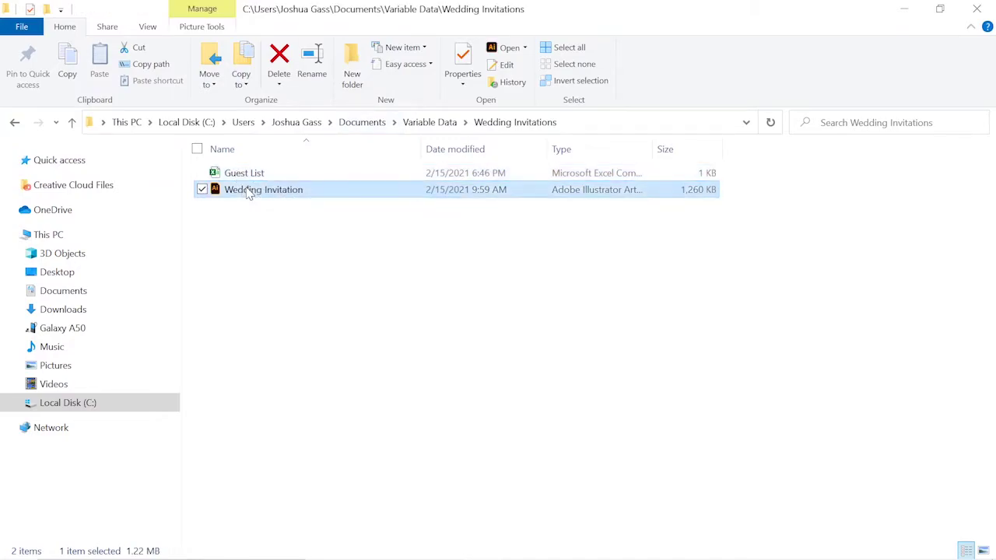
pyautogui.hotkey('alt', 'Tab')
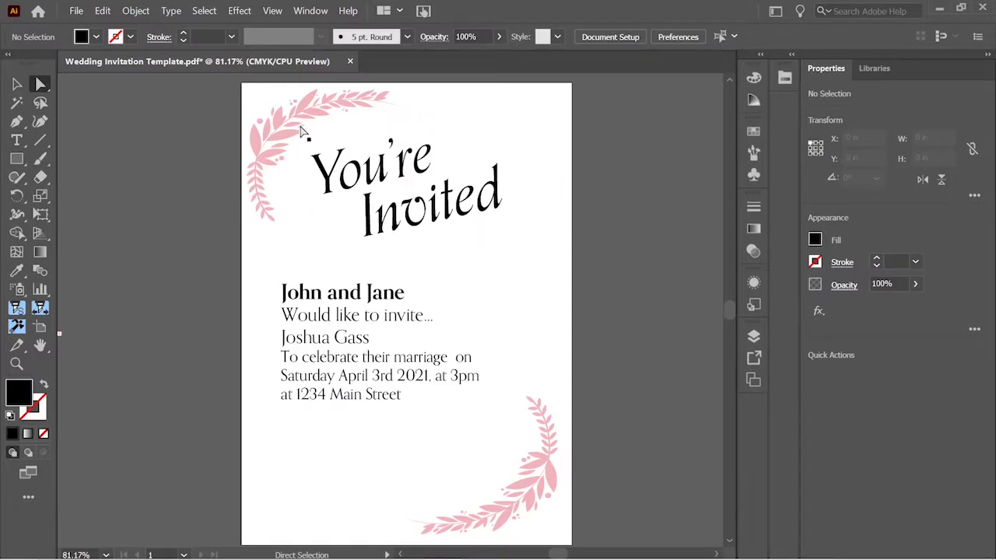
# Highlight the guest name text in the body text frame and bring up the Layers panel.
pyautogui.click(274, 142)
pyautogui.click(254, 138)
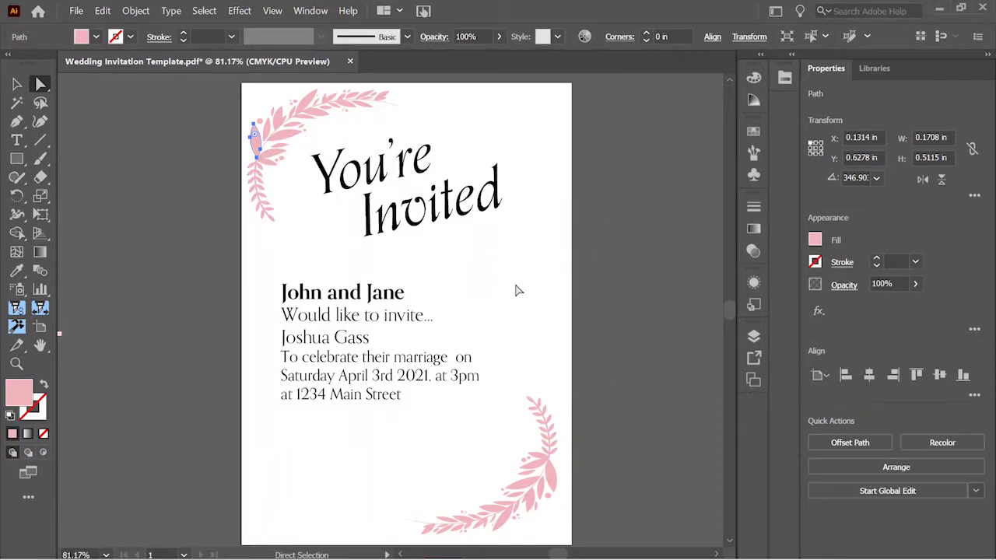
pyautogui.click(370, 342)
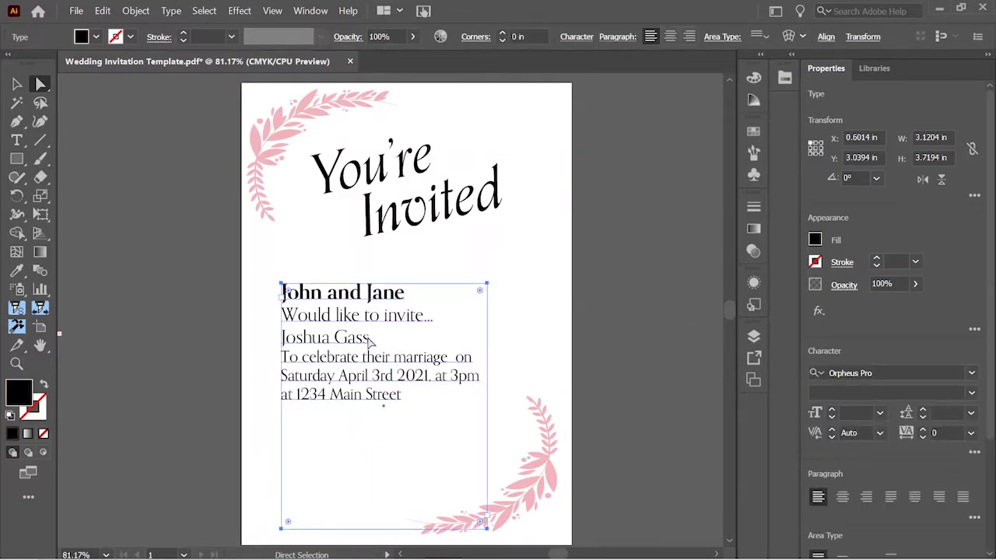
pyautogui.doubleClick(370, 343)
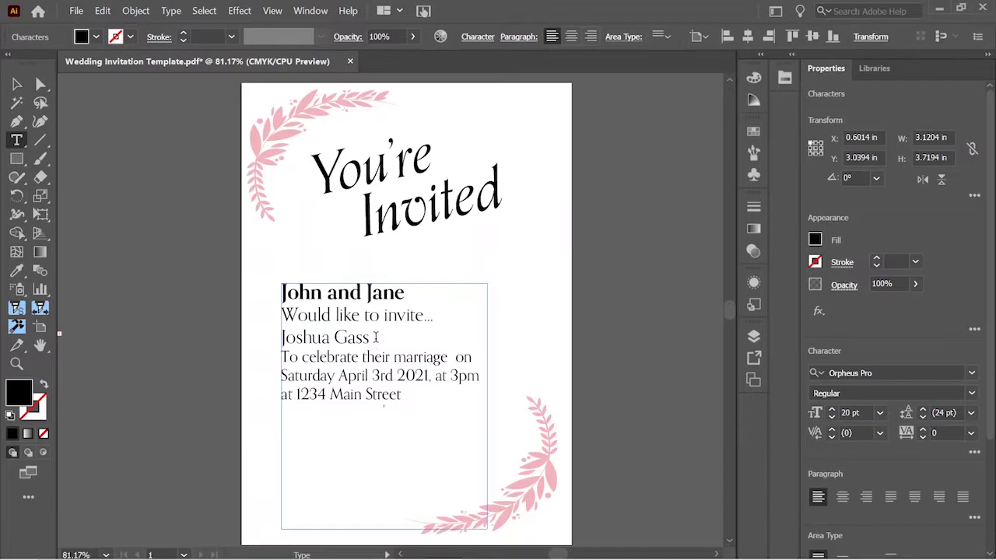
pyautogui.moveTo(376, 337); pyautogui.dragTo(277, 333)
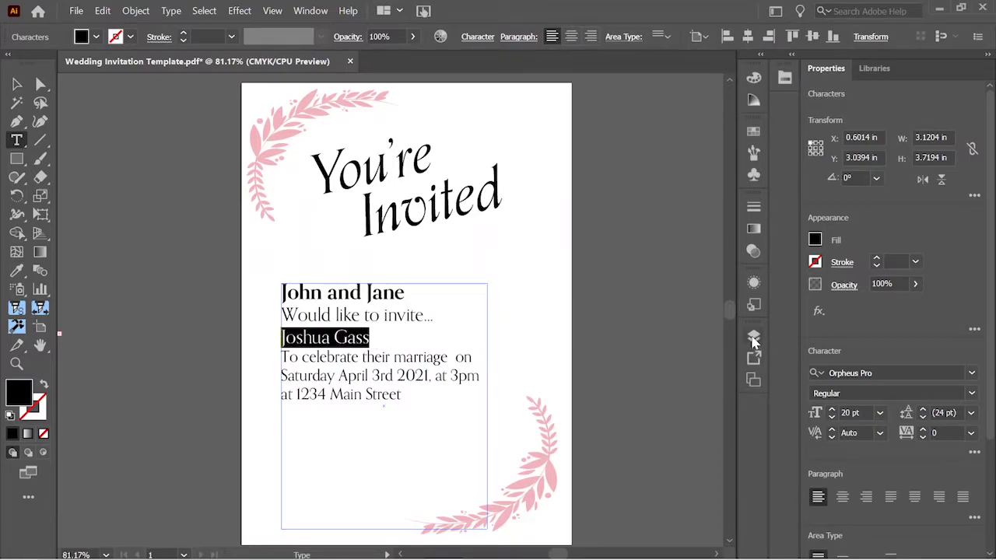
pyautogui.click(753, 335)
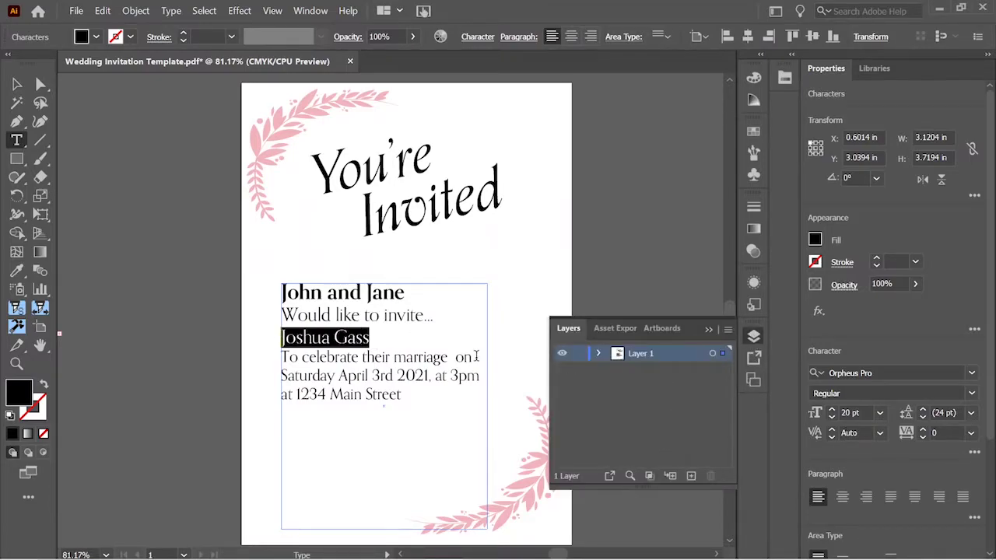
# Move the invitation's text frame onto a new Layer 2 and hide that layer.
pyautogui.click(15, 86)
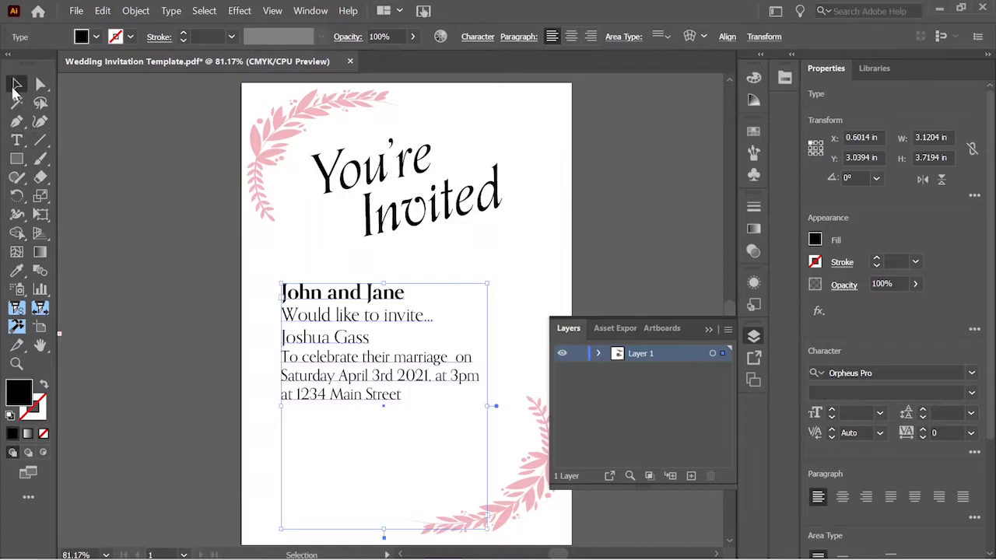
pyautogui.click(455, 440)
pyautogui.click(423, 389)
pyautogui.click(691, 475)
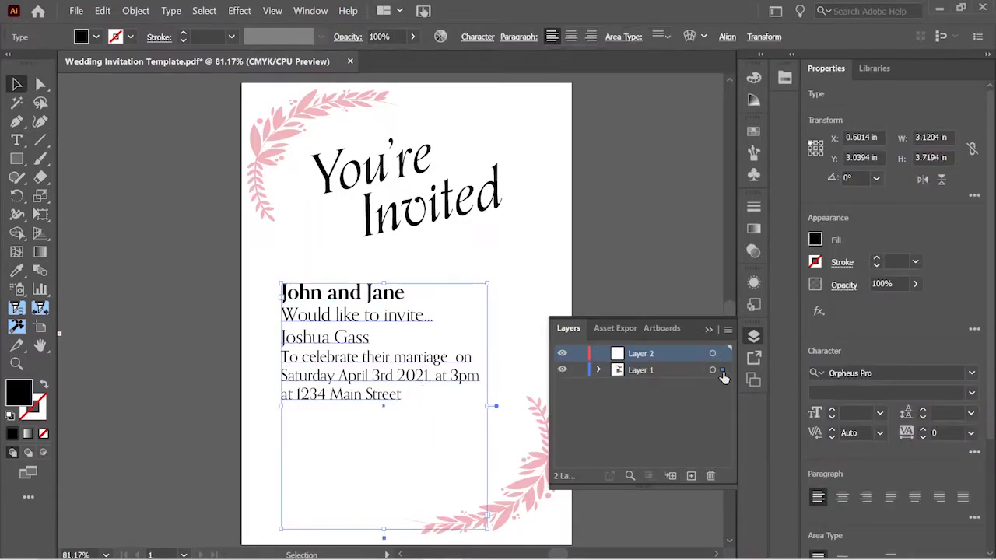
pyautogui.moveTo(721, 371); pyautogui.dragTo(722, 354)
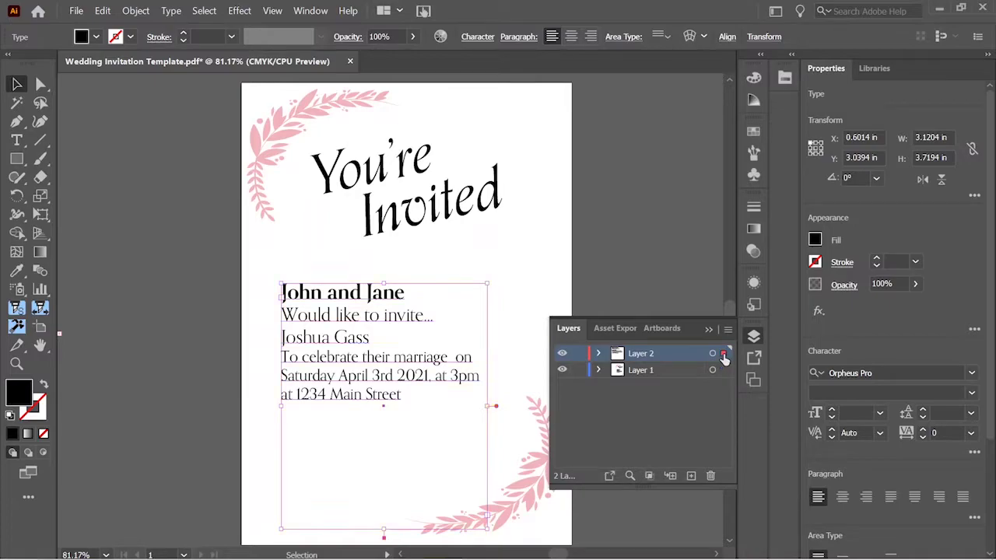
pyautogui.click(563, 354)
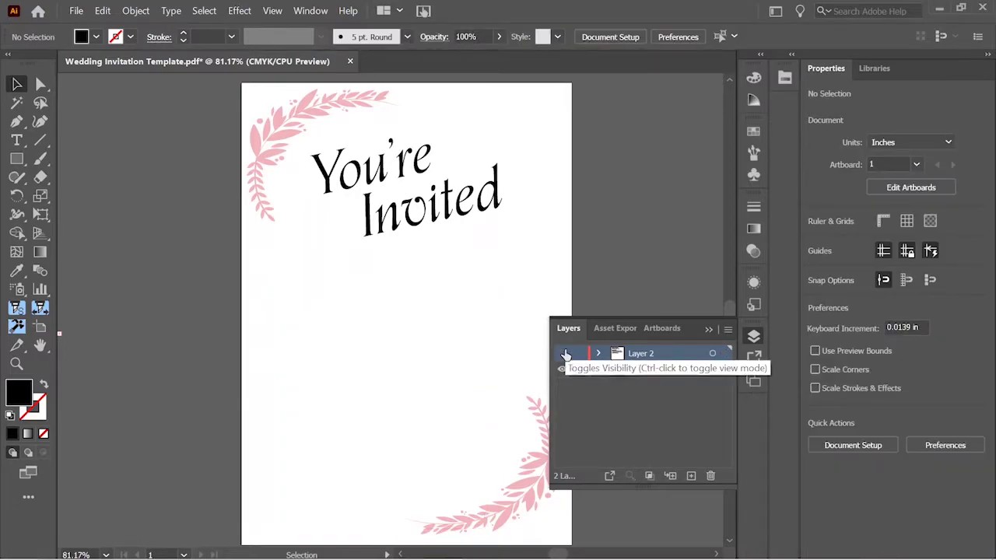
pyautogui.click(709, 330)
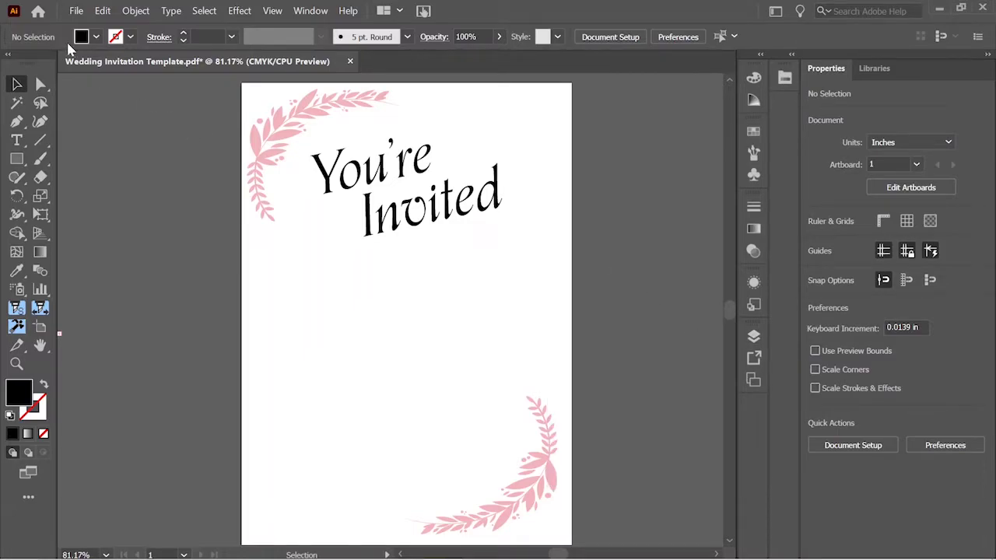
# Save the text-free invitation as an Adobe PDF named Wedding Invitation Template.
pyautogui.click(76, 11)
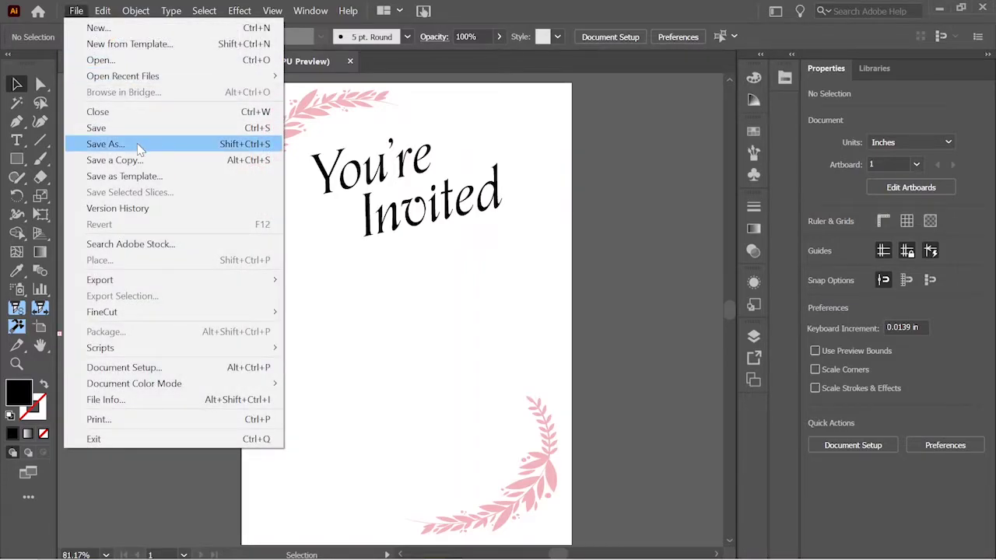
pyautogui.click(605, 187)
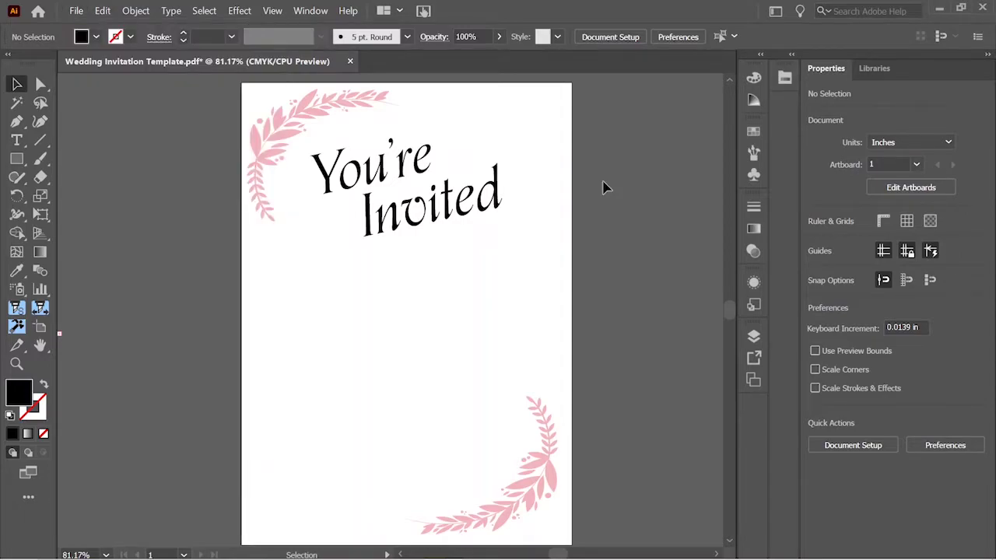
pyautogui.click(76, 10)
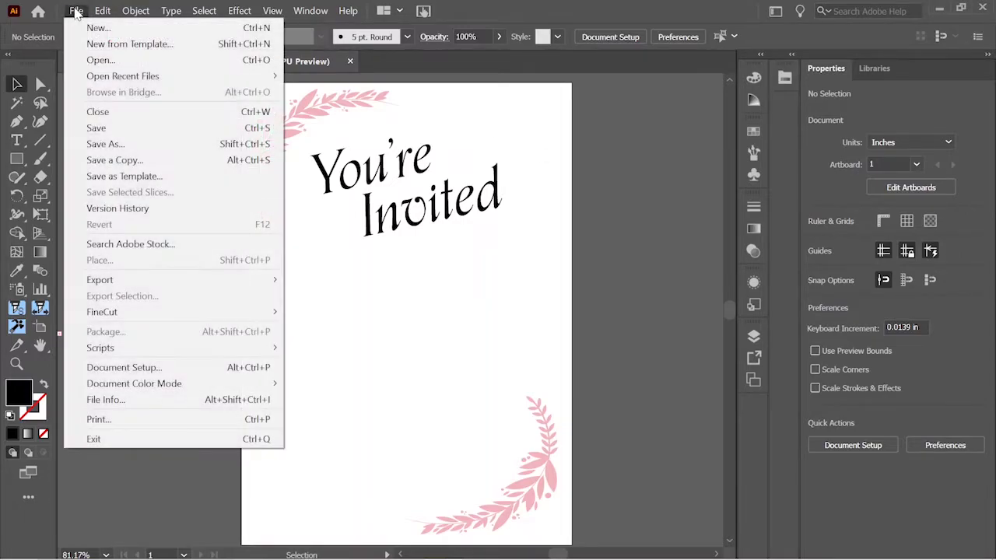
pyautogui.click(117, 145)
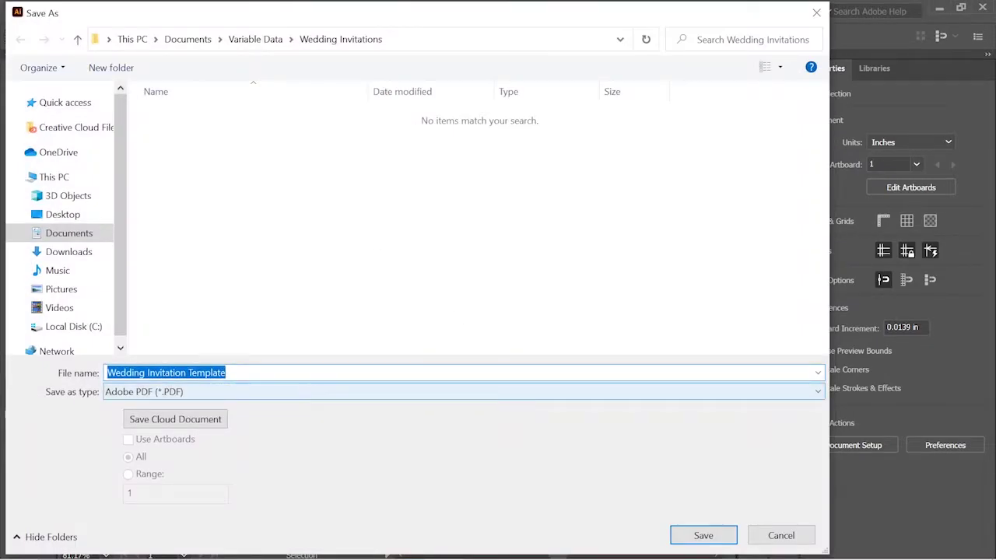
pyautogui.click(702, 536)
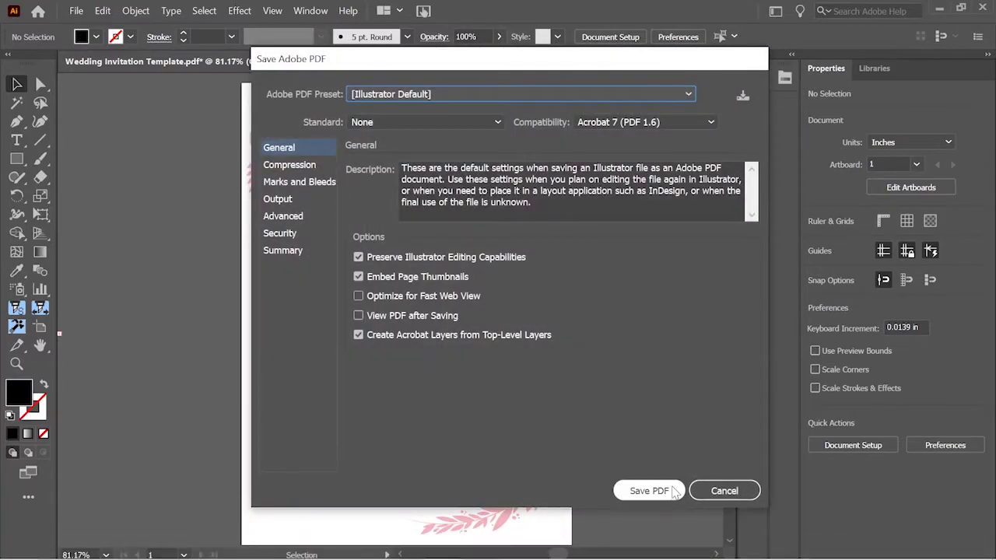
# Confirm the PDF save settings and select Guest List in the Wedding Invitations folder.
pyautogui.click(673, 493)
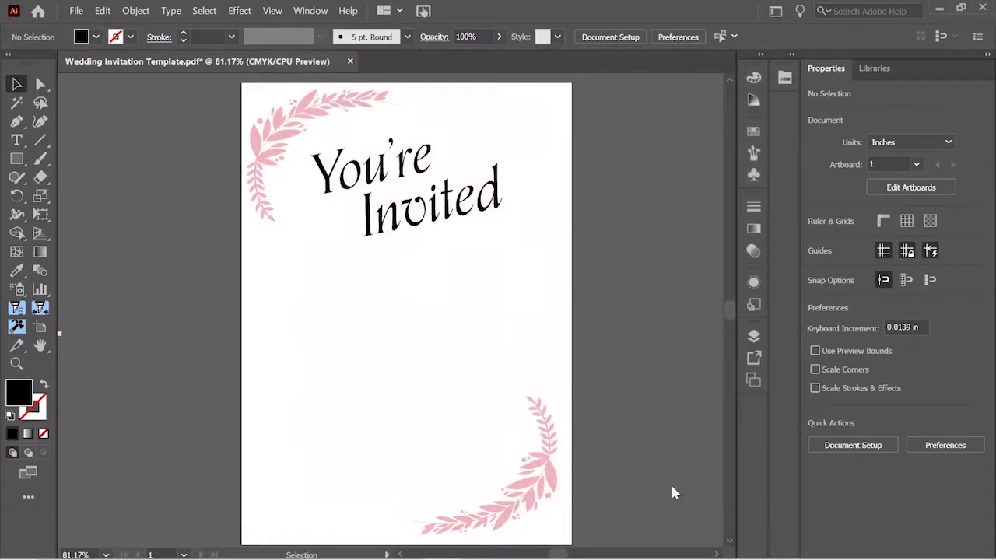
pyautogui.hotkey('alt', 'Tab')
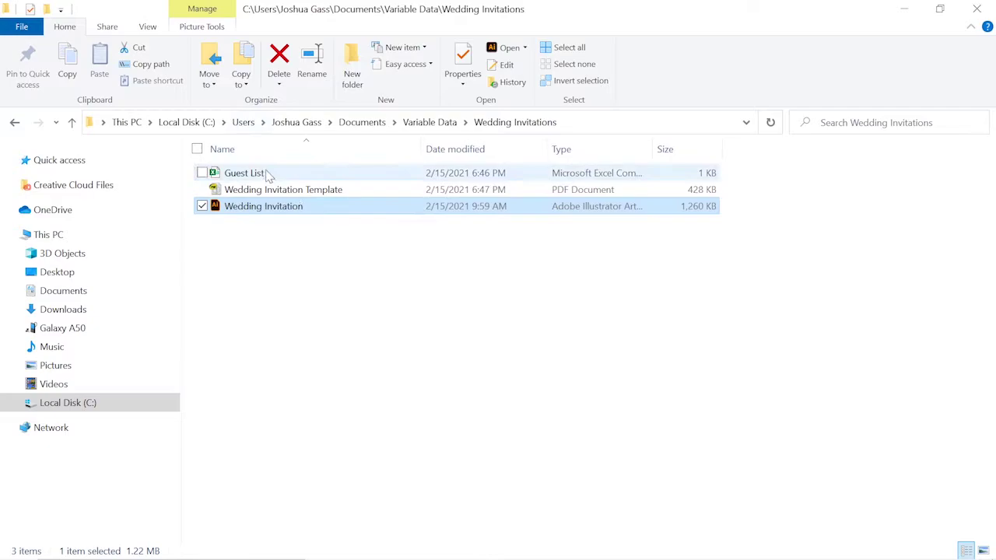
pyautogui.click(266, 175)
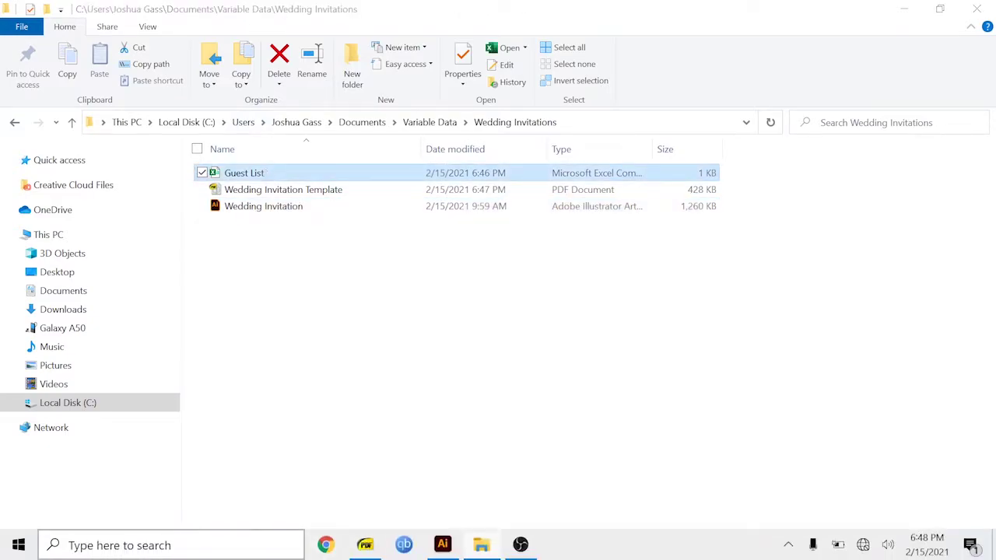
# Launch Adobe InDesign from Windows search.
pyautogui.rightClick(170, 550)
pyautogui.click(169, 551)
pyautogui.write('indes')
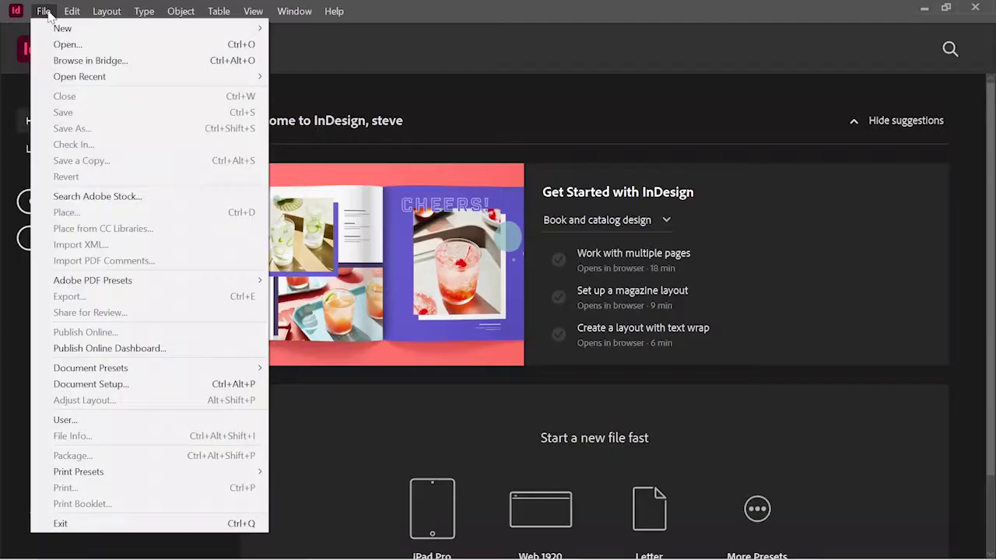
pyautogui.click(45, 12)
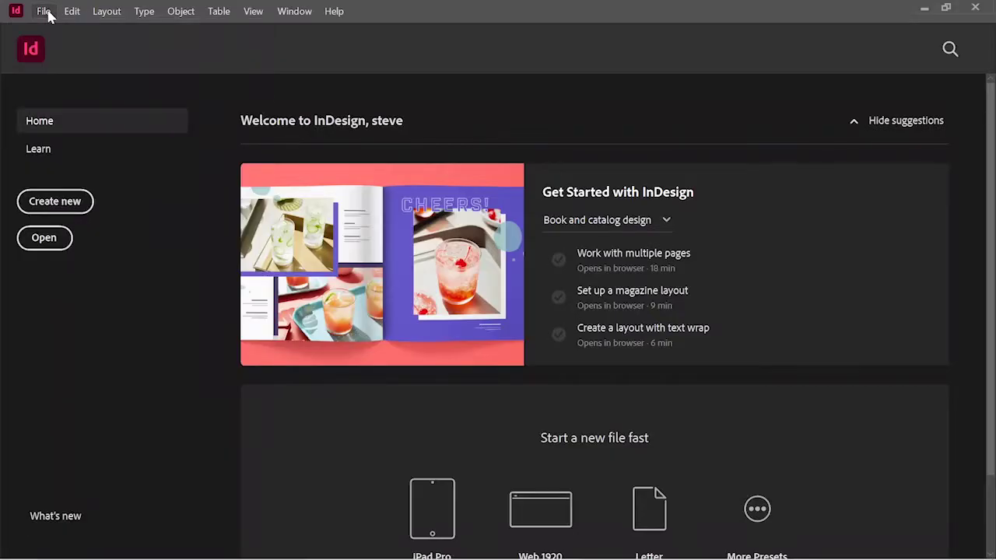
# Create a new 5 × 7 inch InDesign document in inches, matching Illustrator's artboard size.
pyautogui.click(45, 11)
pyautogui.moveTo(114, 34)
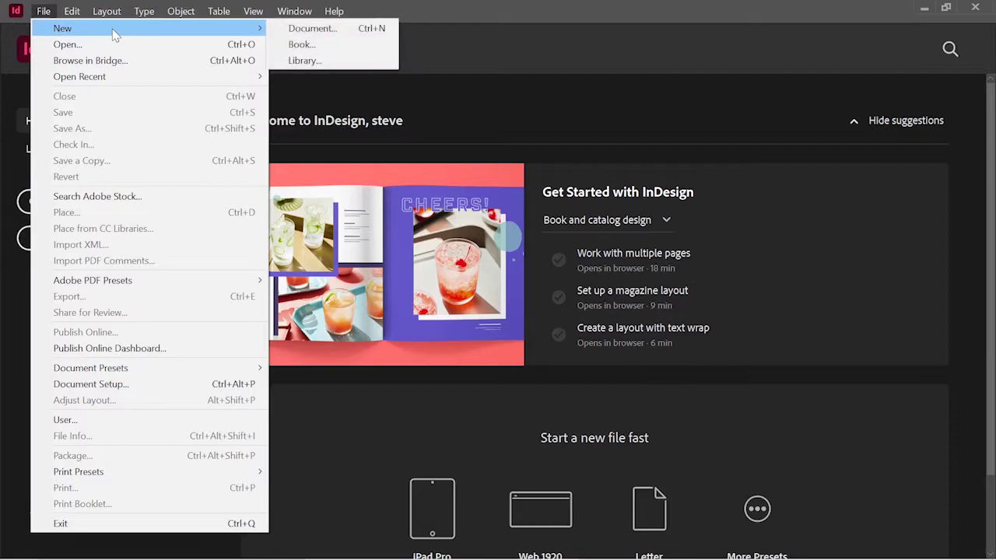
pyautogui.click(309, 30)
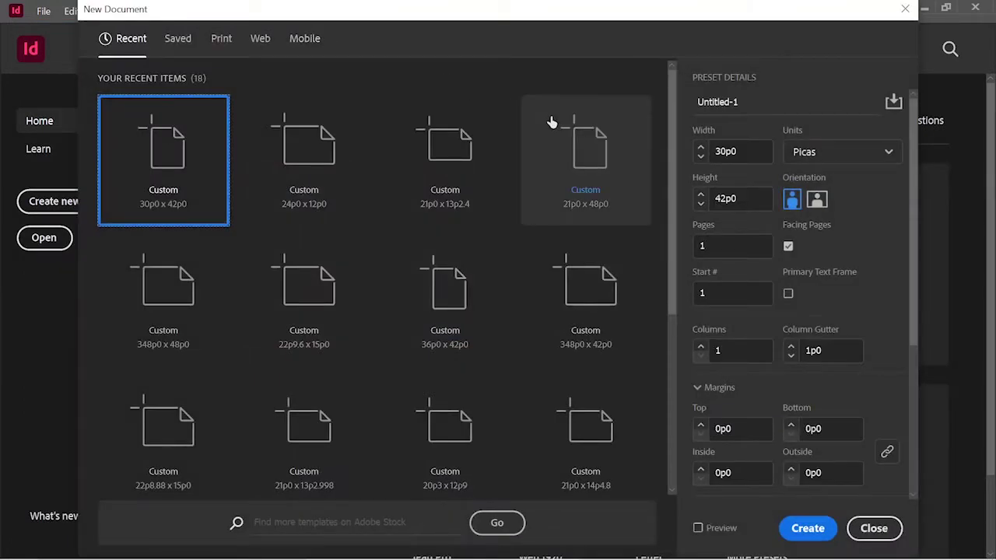
pyautogui.hotkey('alt', 'Tab')
pyautogui.press('Tab')
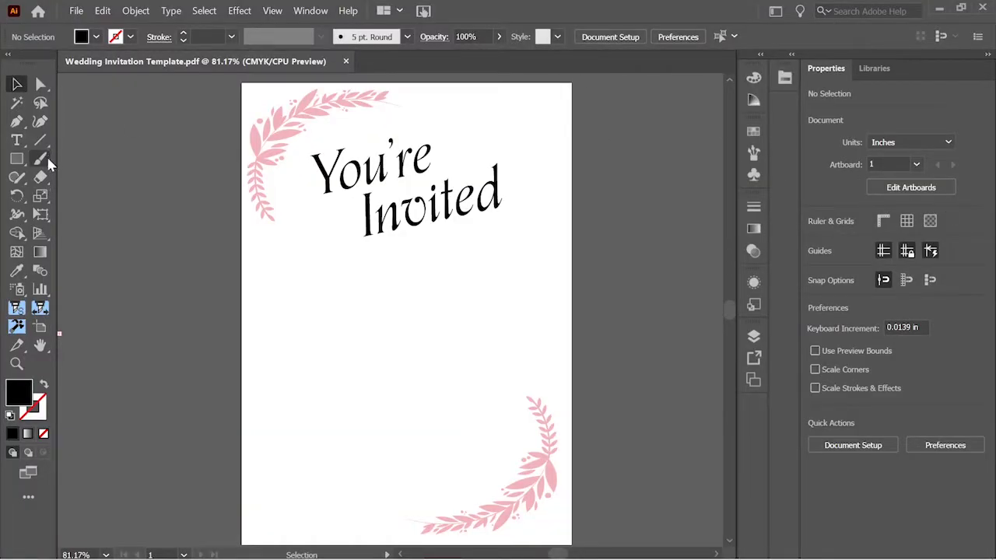
pyautogui.click(46, 331)
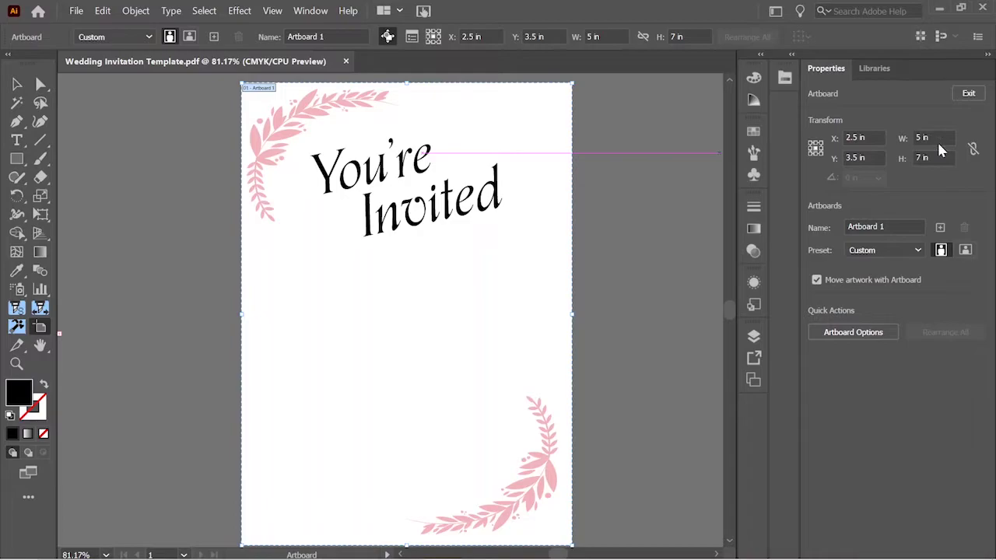
pyautogui.hotkey('alt', 'Tab')
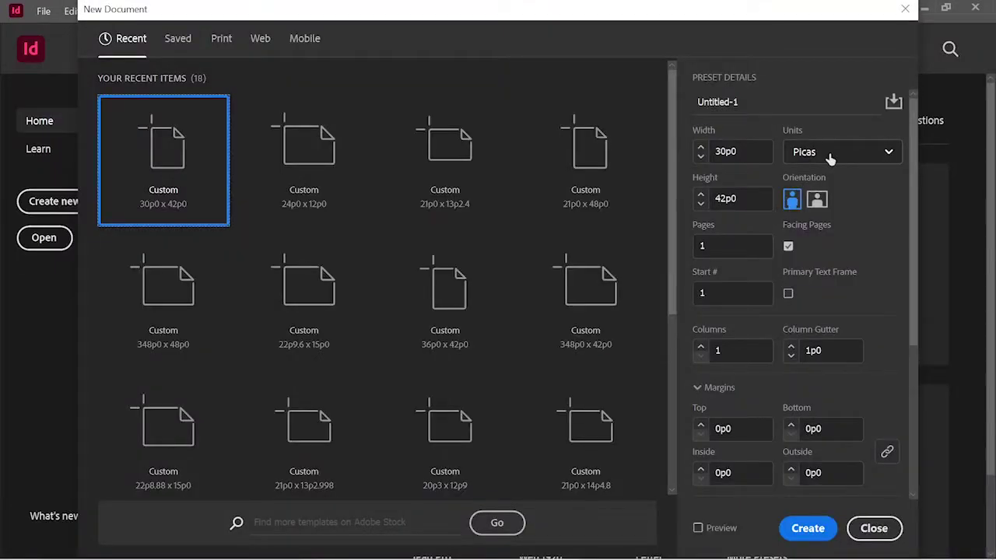
pyautogui.click(830, 158)
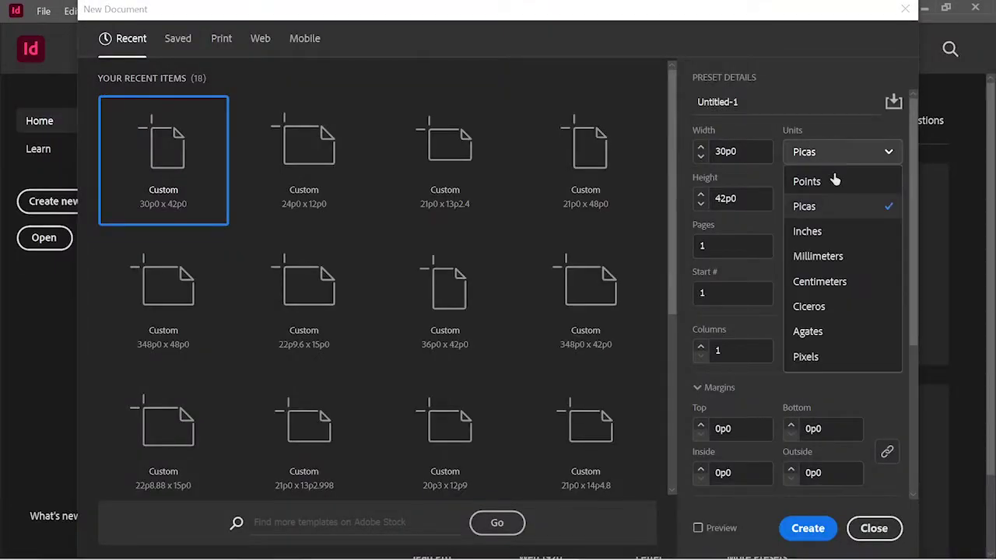
pyautogui.click(827, 231)
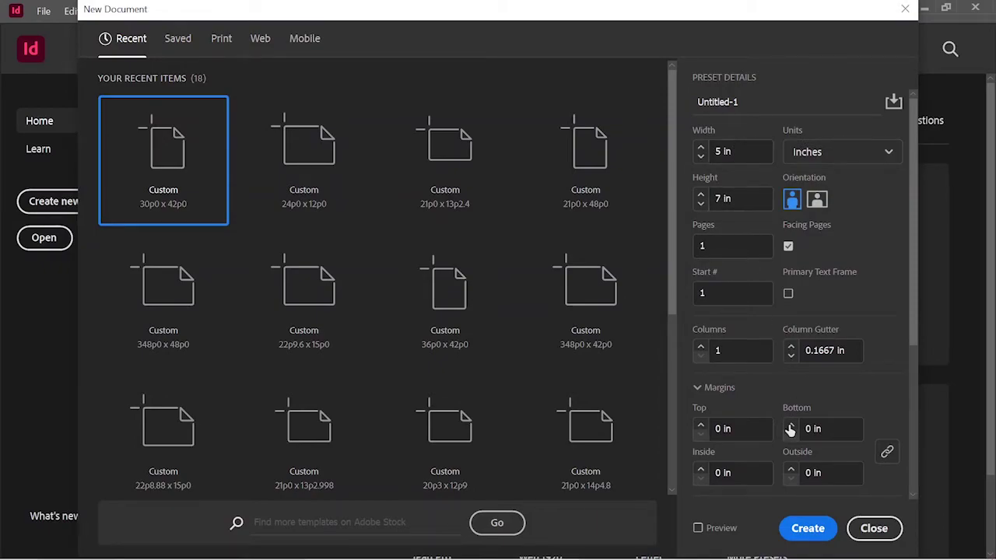
pyautogui.click(821, 531)
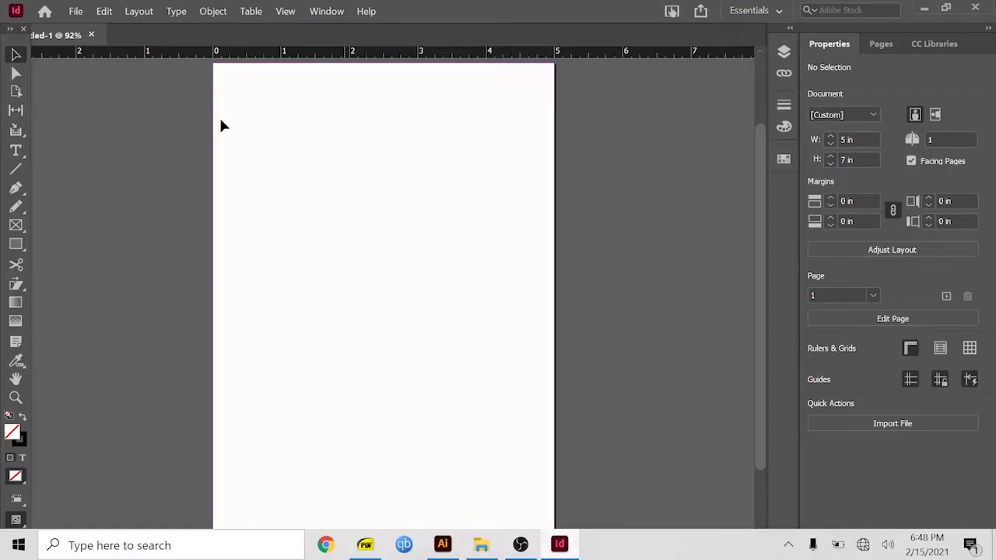
# Place the Wedding Invitation Template PDF at the page's top-left corner, filling the 5 × 7 in page.
pyautogui.click(76, 12)
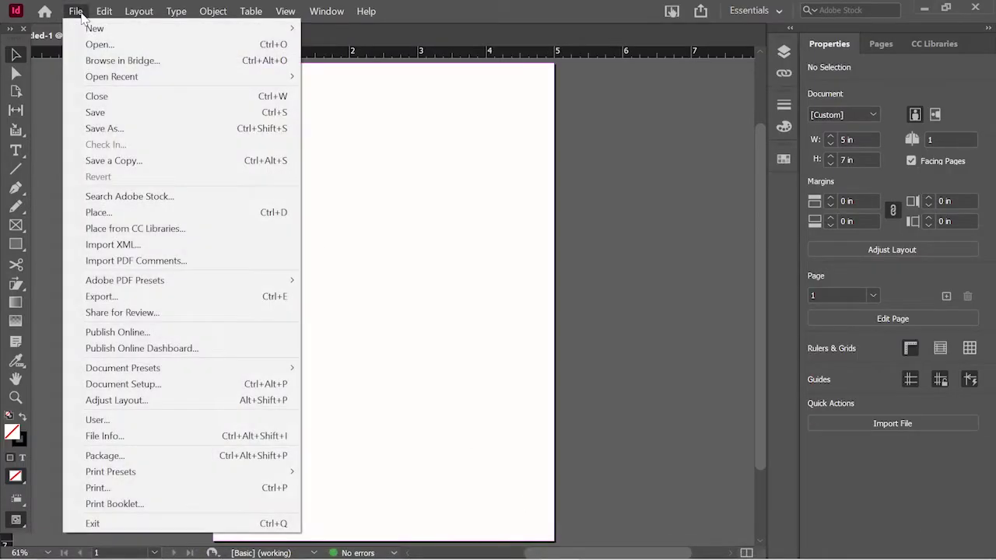
pyautogui.click(152, 210)
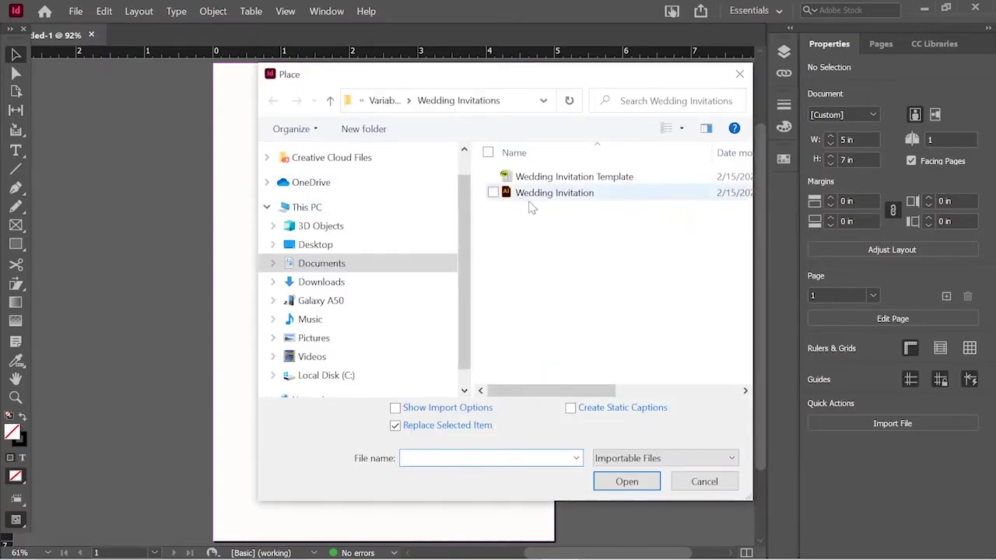
pyautogui.click(570, 178)
pyautogui.click(640, 483)
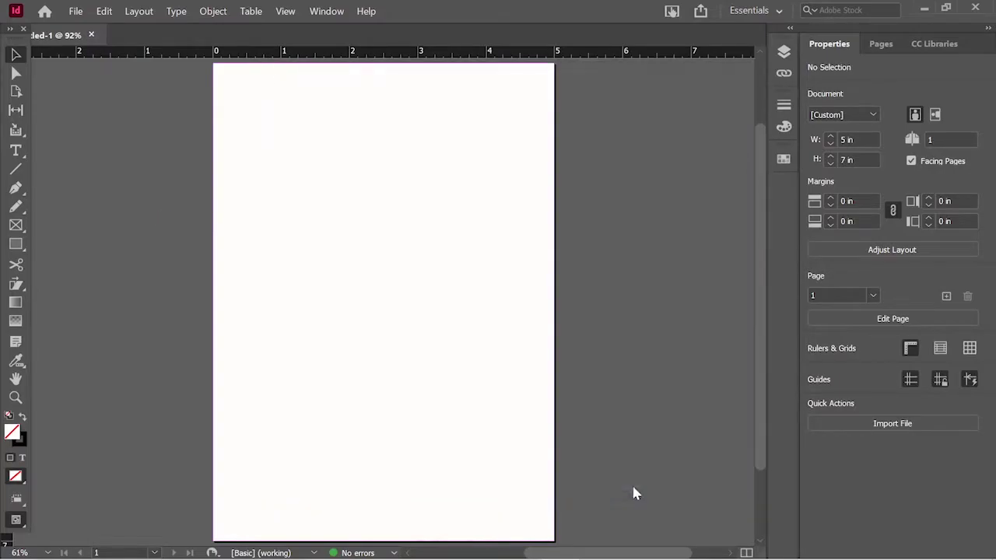
pyautogui.click(216, 65)
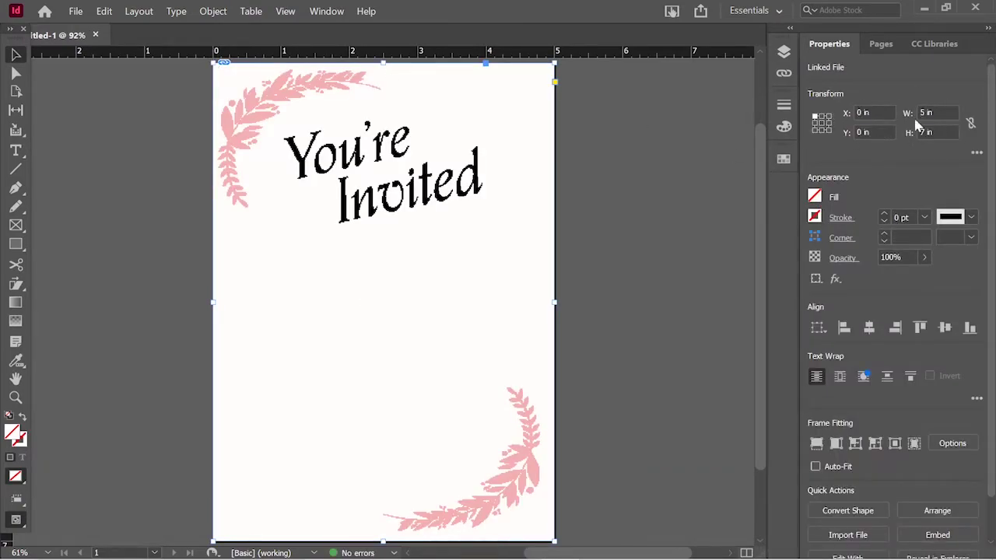
pyautogui.click(382, 302)
# Draw an empty text frame below the "You're Invited" heading.
pyautogui.click(15, 150)
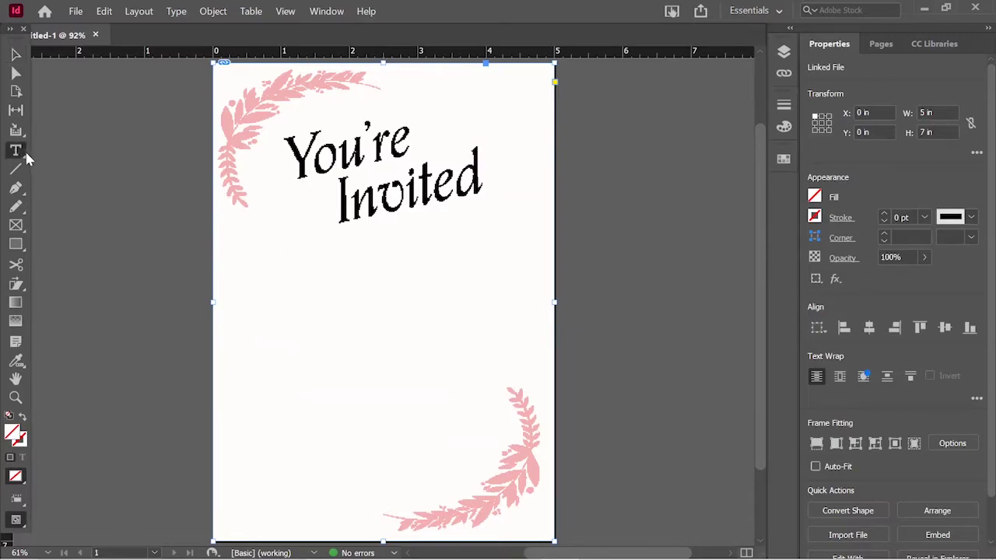
pyautogui.moveTo(387, 446); pyautogui.dragTo(426, 485)
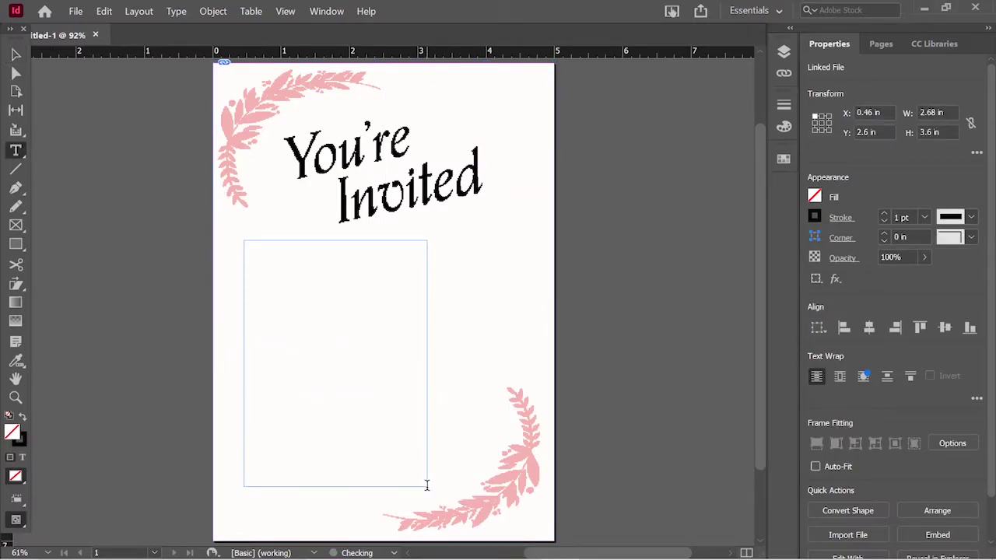
pyautogui.hotkey('alt', 'Tab')
pyautogui.hotkey('alt', 'Tab')
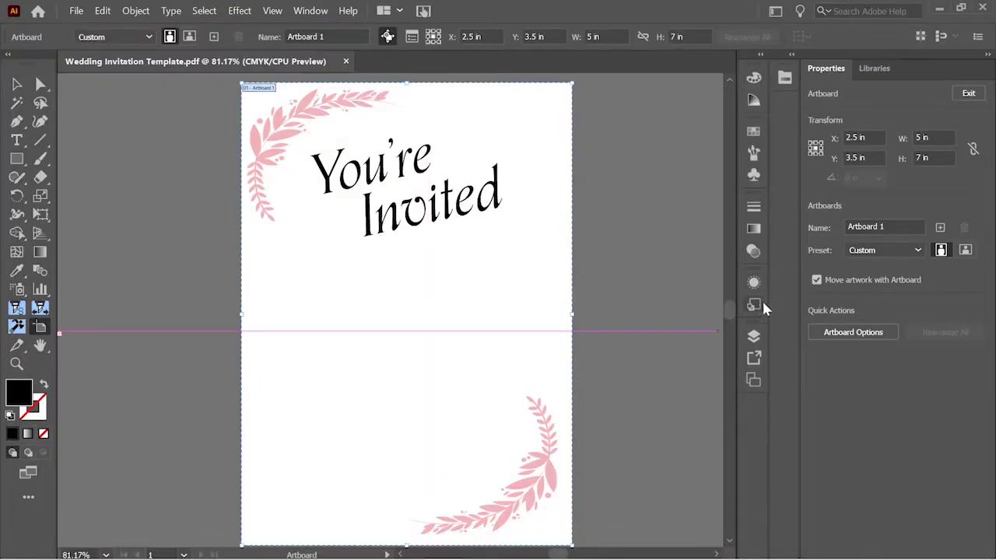
# In the Illustrator template, show Layer 2 and copy the invitation wording.
pyautogui.click(753, 335)
pyautogui.click(562, 353)
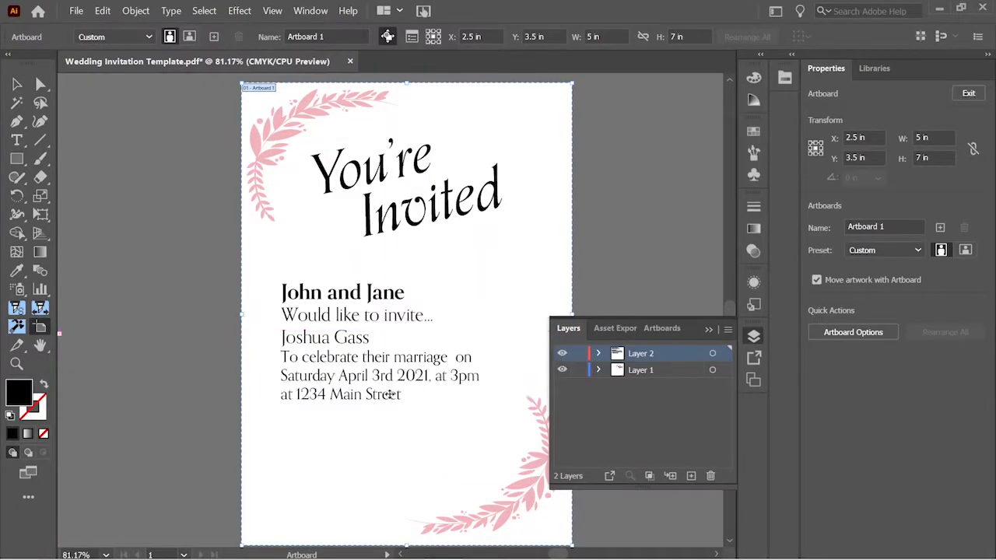
pyautogui.click(389, 394)
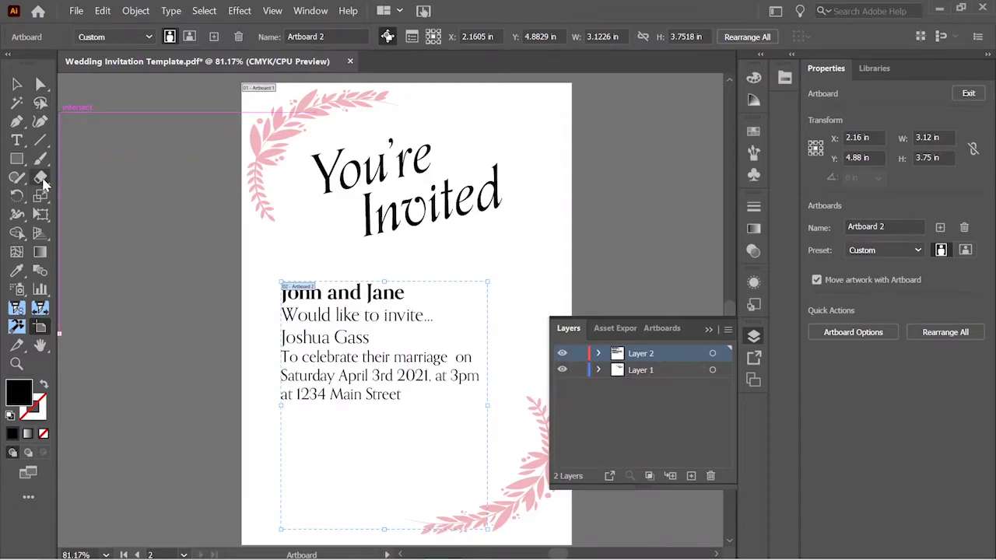
pyautogui.click(16, 139)
pyautogui.click(404, 396)
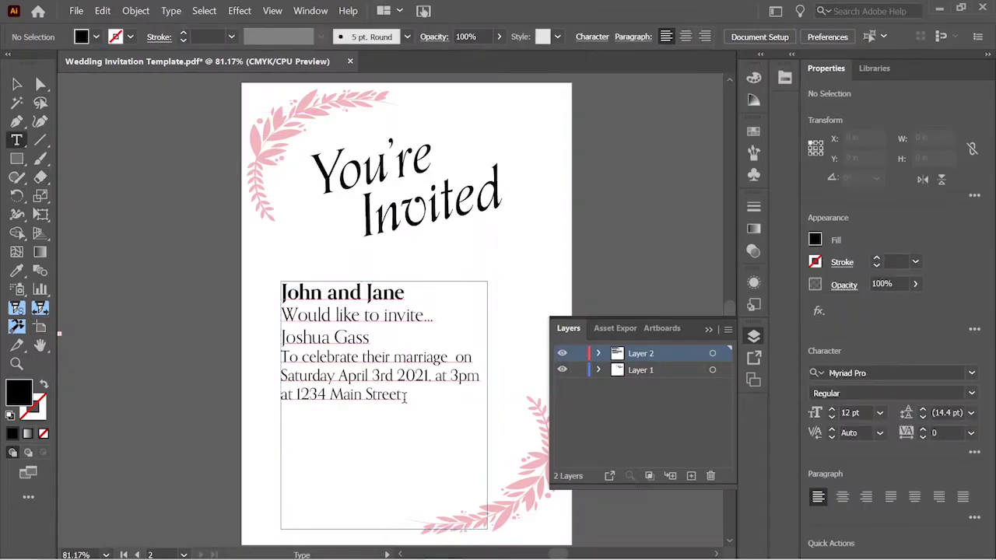
pyautogui.moveTo(404, 396); pyautogui.dragTo(266, 284)
pyautogui.hotkey('ctrl', 'c')
pyautogui.hotkey('alt', 'Tab')
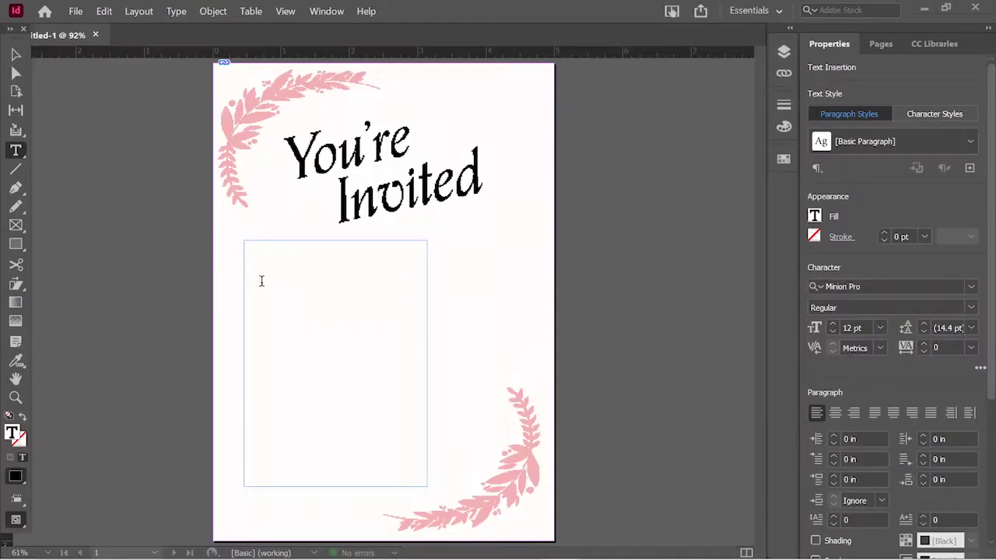
# Paste the invitation wording into the frame and check its fonts.
pyautogui.click(289, 278)
pyautogui.hotkey('ctrl', 'v')
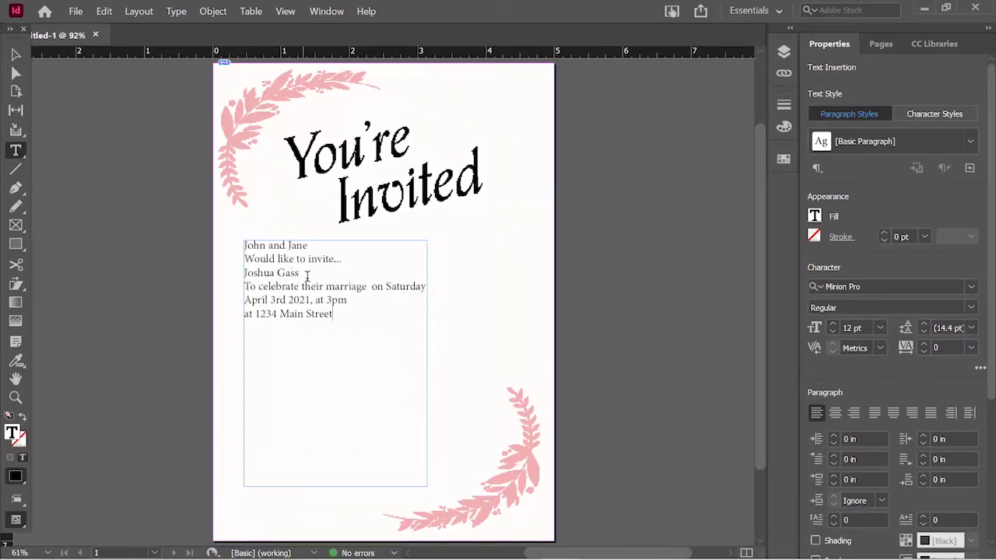
pyautogui.hotkey('ctrl', 'a')
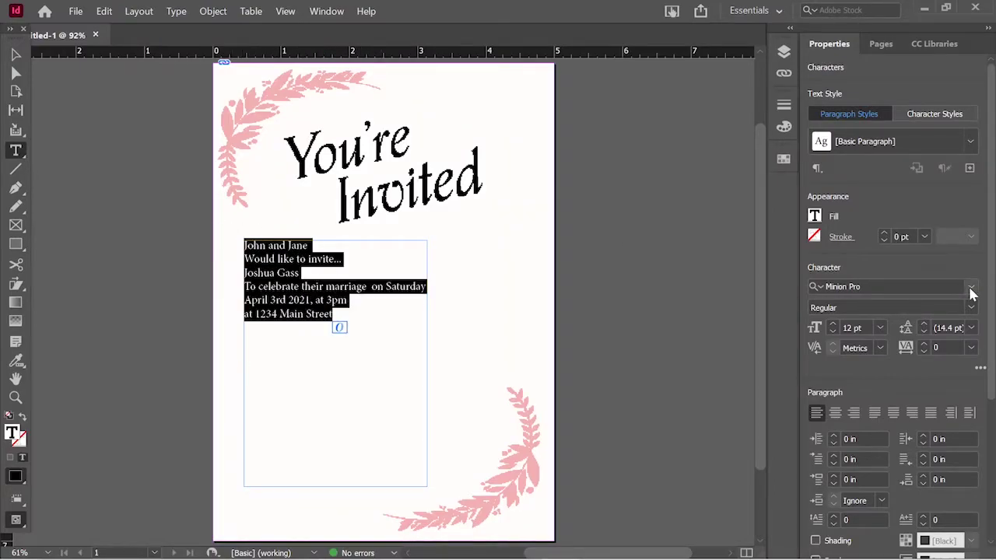
pyautogui.click(970, 288)
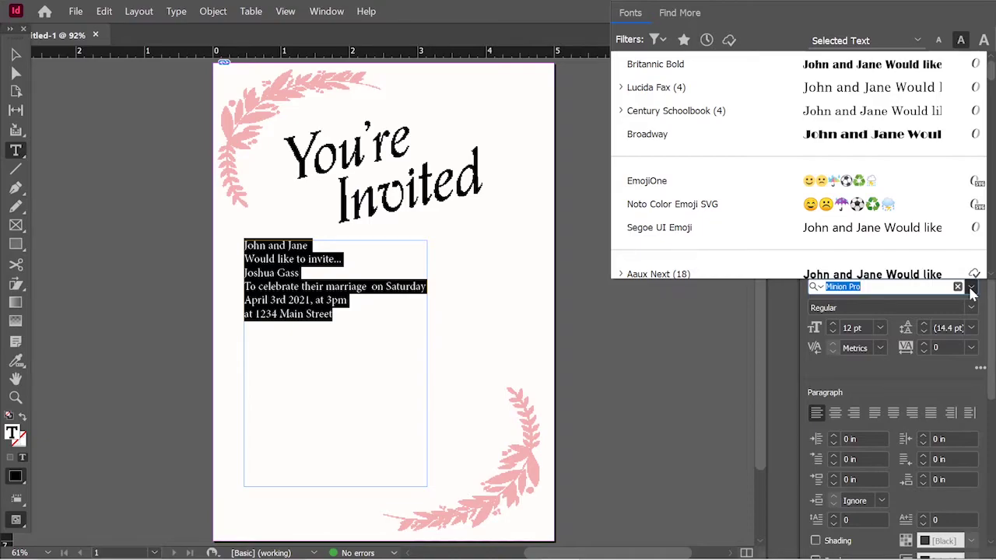
pyautogui.click(372, 371)
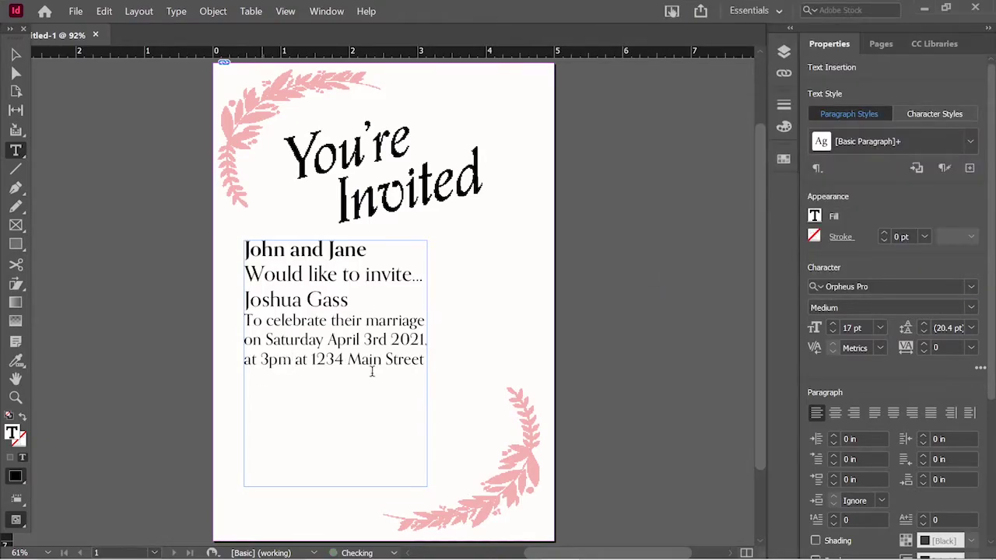
pyautogui.click(510, 275)
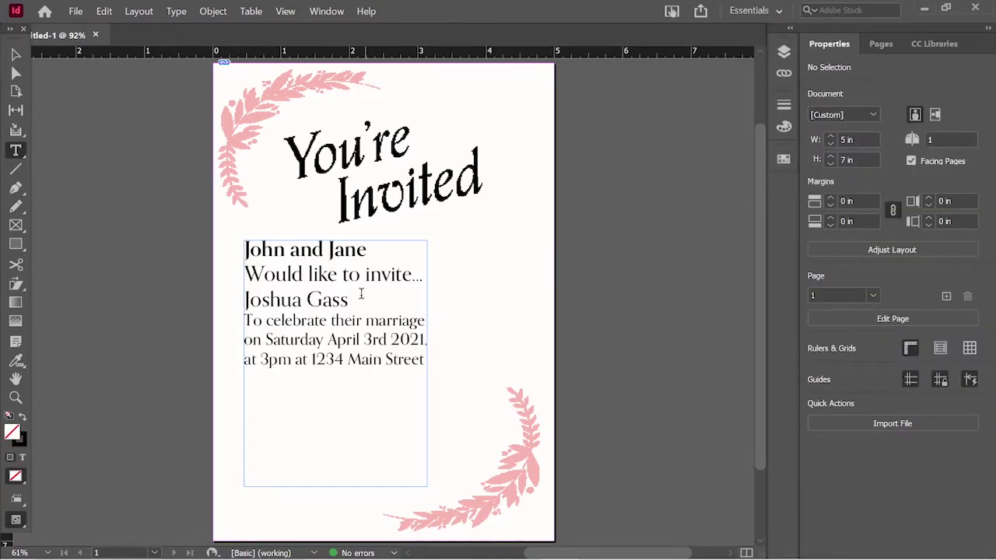
# Select the full guest name line in the pasted invitation.
pyautogui.moveTo(360, 293); pyautogui.dragTo(235, 297)
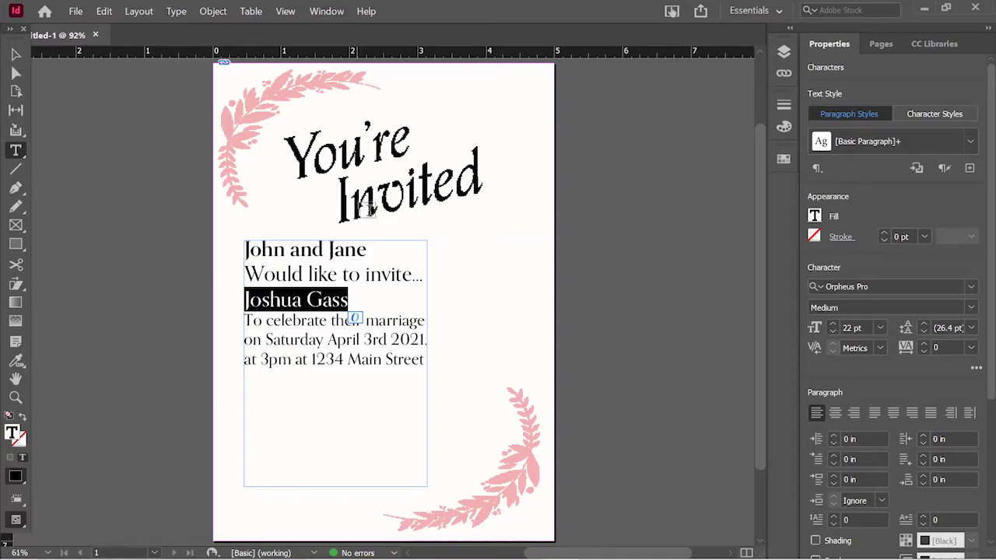
pyautogui.moveTo(348, 303); pyautogui.dragTo(241, 291)
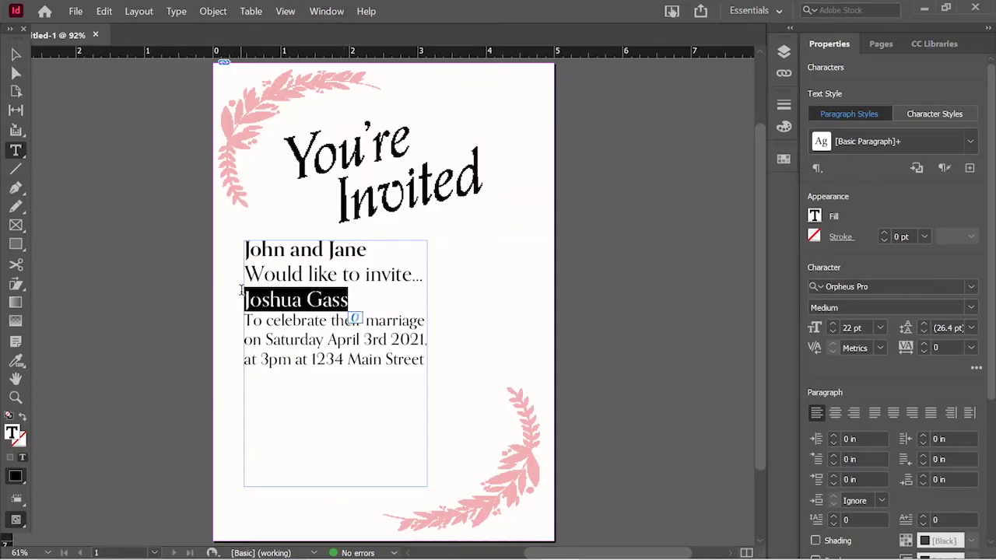
pyautogui.click(326, 11)
# Load Guest List.csv in Data Merge and replace the guest name with the <<GUEST>> field.
pyautogui.moveTo(459, 438)
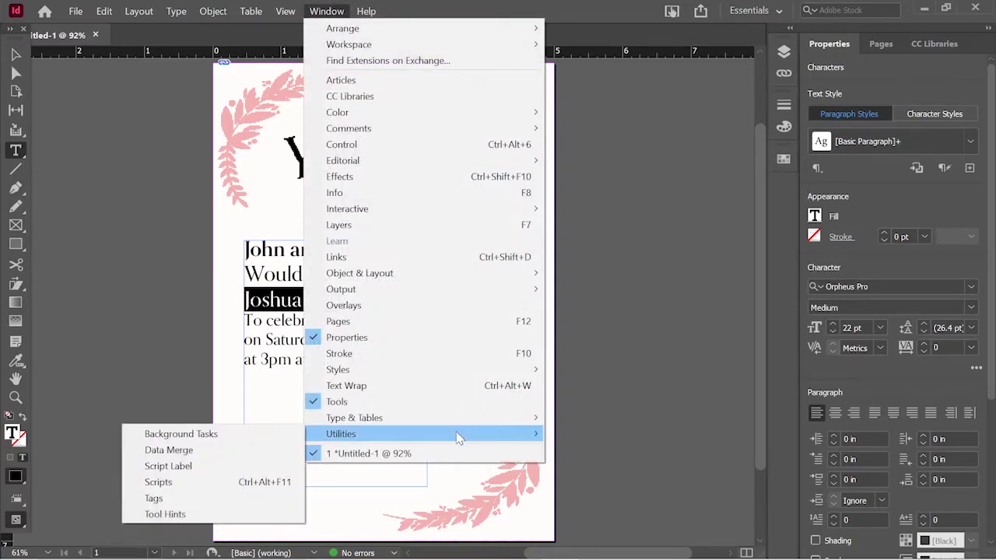
pyautogui.click(231, 456)
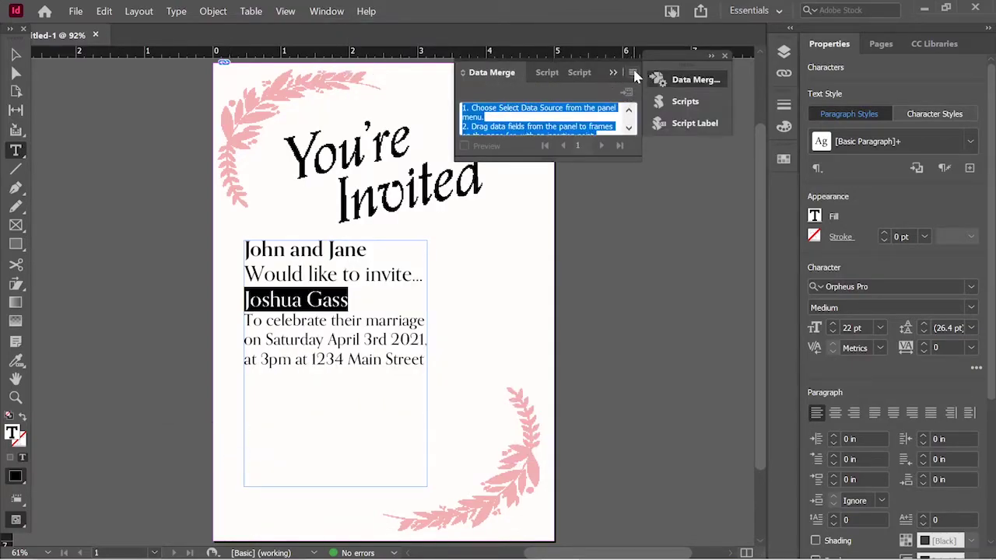
pyautogui.click(633, 72)
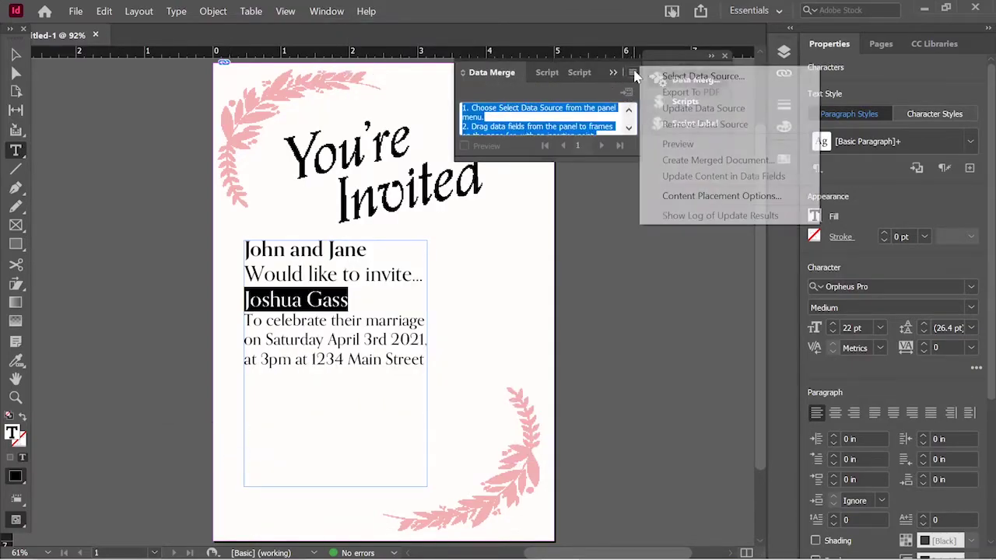
pyautogui.click(702, 75)
pyautogui.click(507, 178)
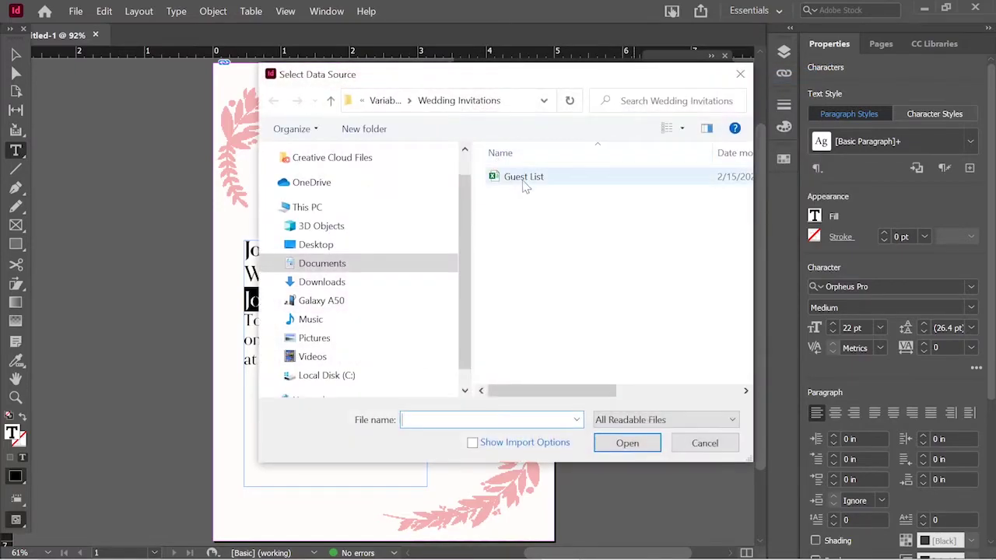
pyautogui.click(627, 447)
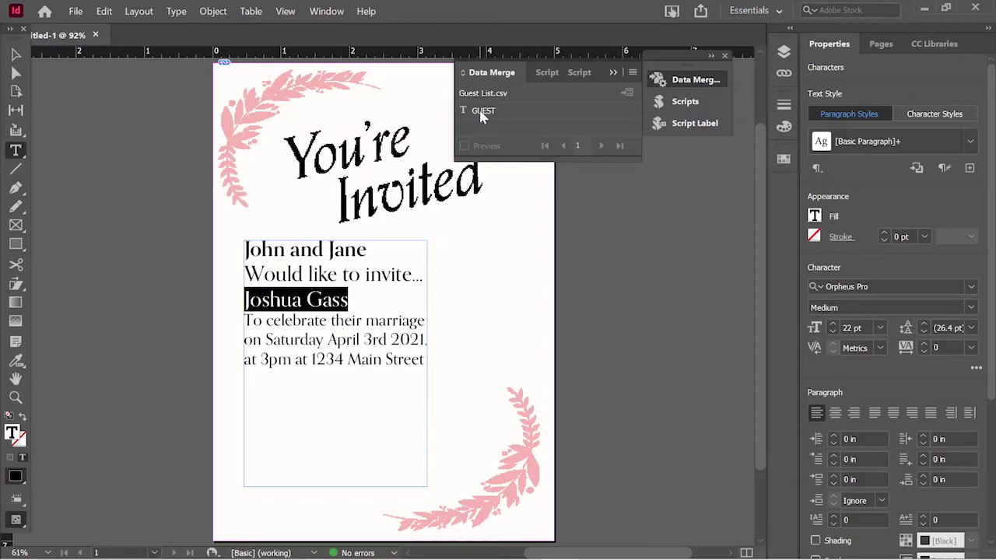
pyautogui.click(480, 113)
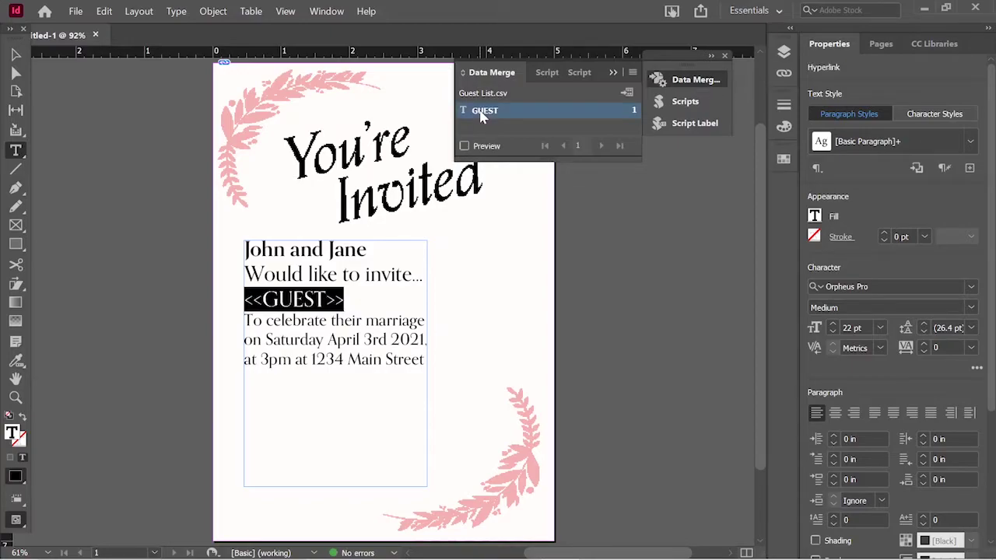
pyautogui.click(627, 93)
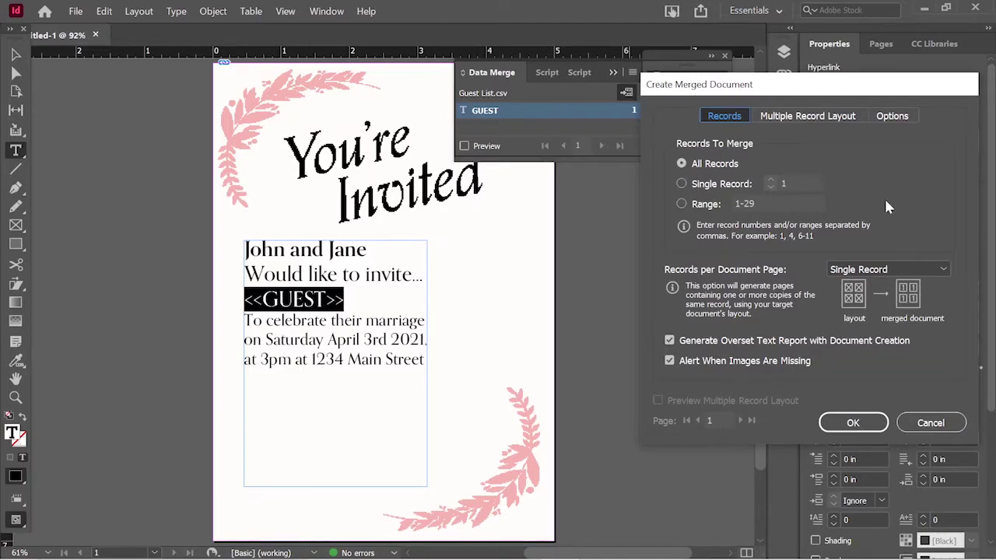
# Merge all 29 guest records into a new document and review the invitation pages.
pyautogui.click(853, 423)
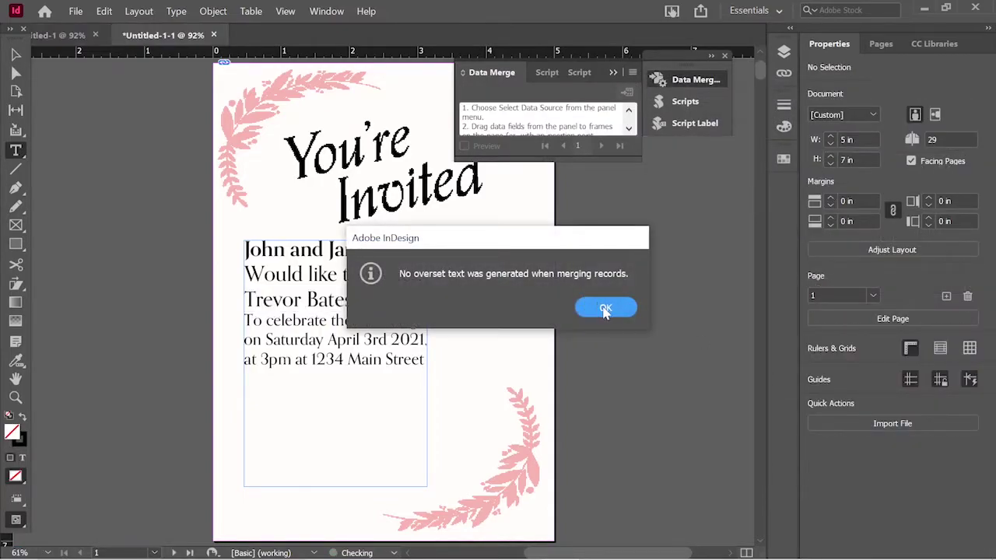
pyautogui.click(605, 309)
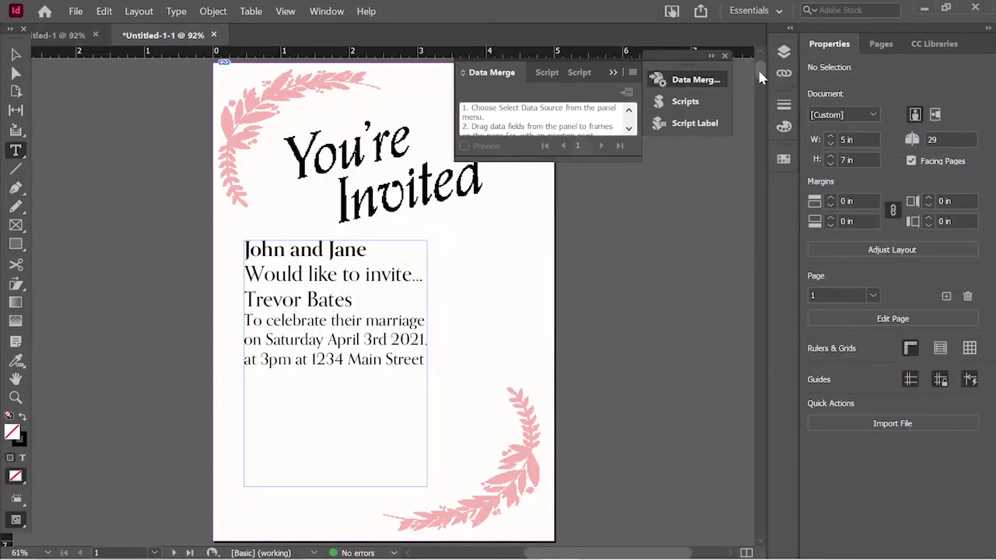
pyautogui.scroll(-10, 759, 70)
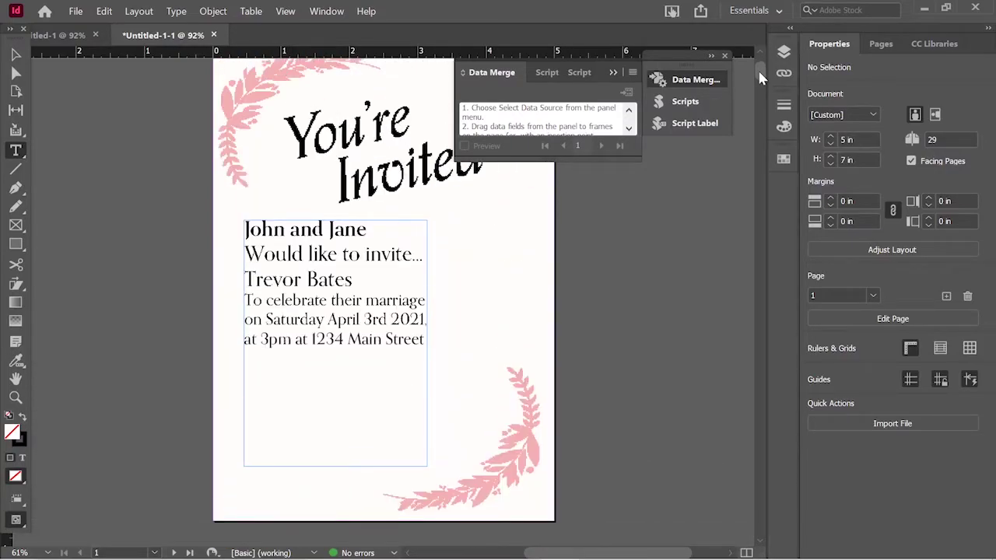
pyautogui.moveTo(757, 68); pyautogui.dragTo(774, 173)
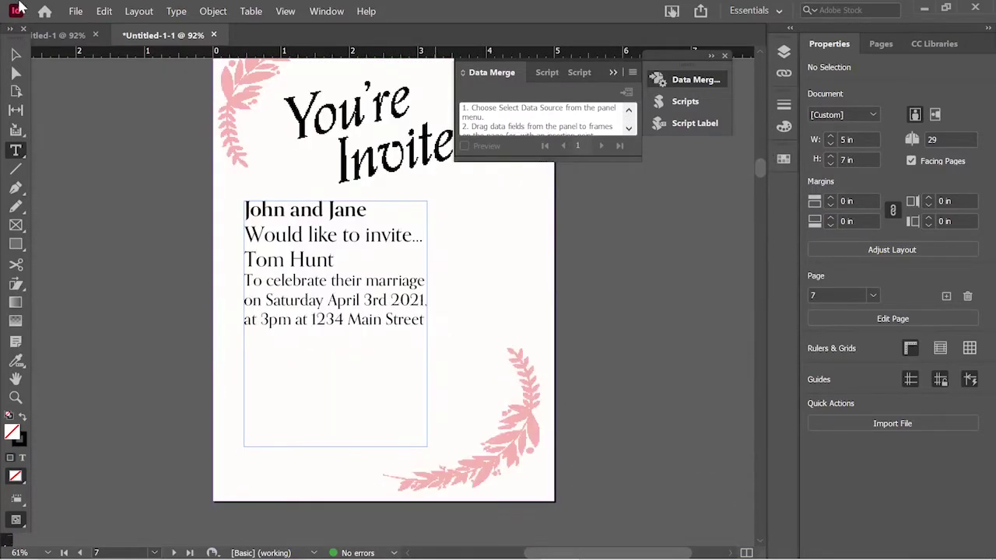
pyautogui.click(75, 12)
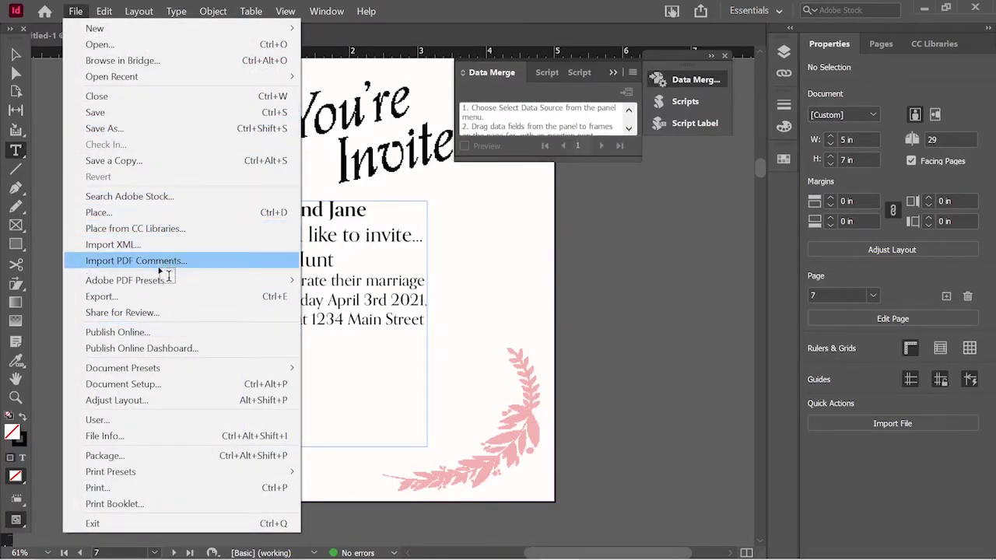
# Export the merged invitations with save type Adobe PDF (Print).
pyautogui.click(158, 297)
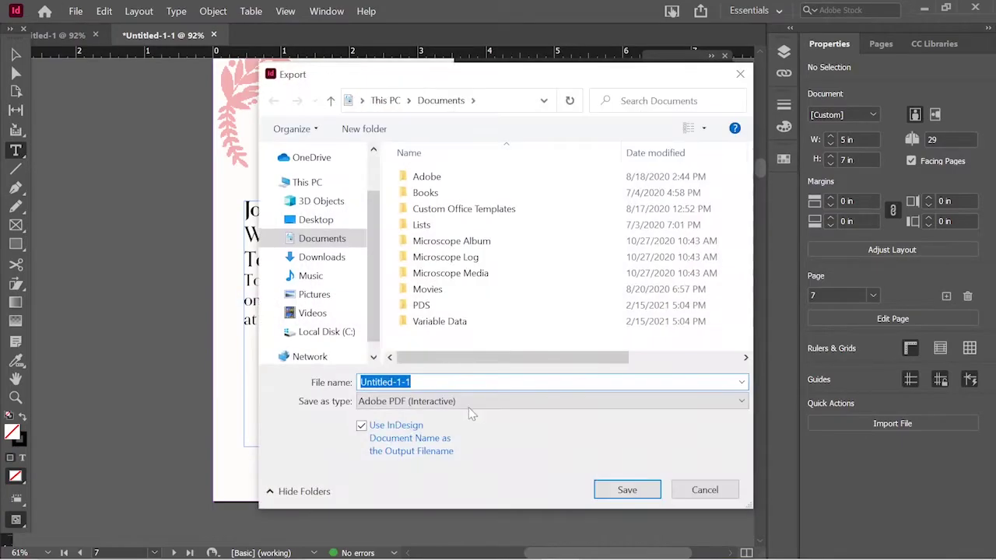
pyautogui.click(467, 402)
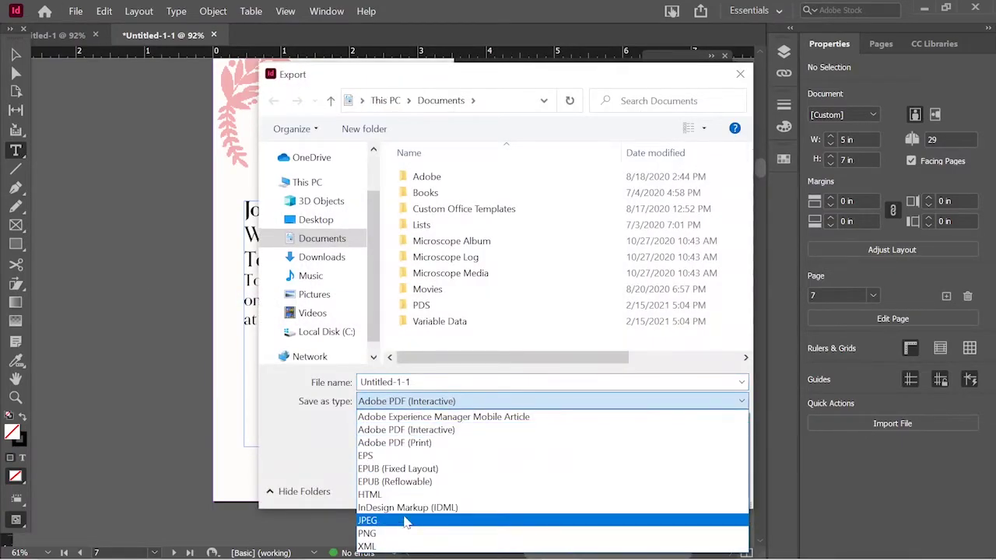
pyautogui.click(412, 443)
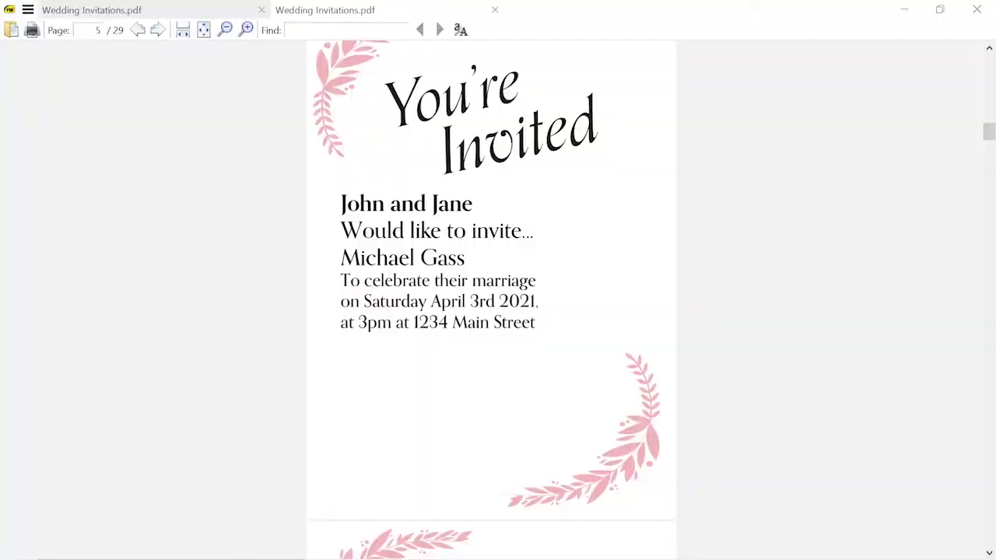
# Scroll Wedding Invitations.pdf through page 7, checking each page names a different guest.
pyautogui.moveTo(988, 134); pyautogui.dragTo(988, 62)
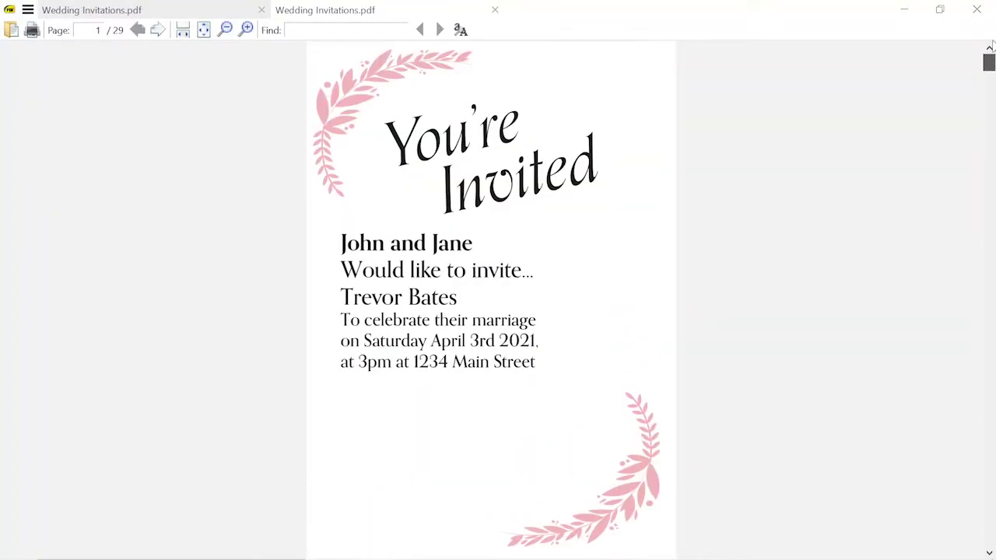
pyautogui.scroll(-4, 599, 356)
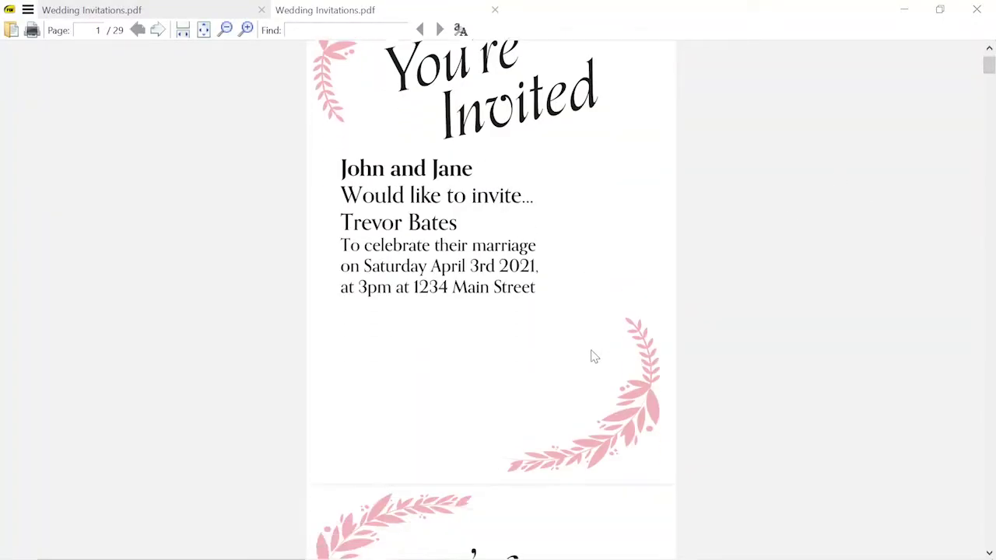
pyautogui.scroll(-9, 593, 357)
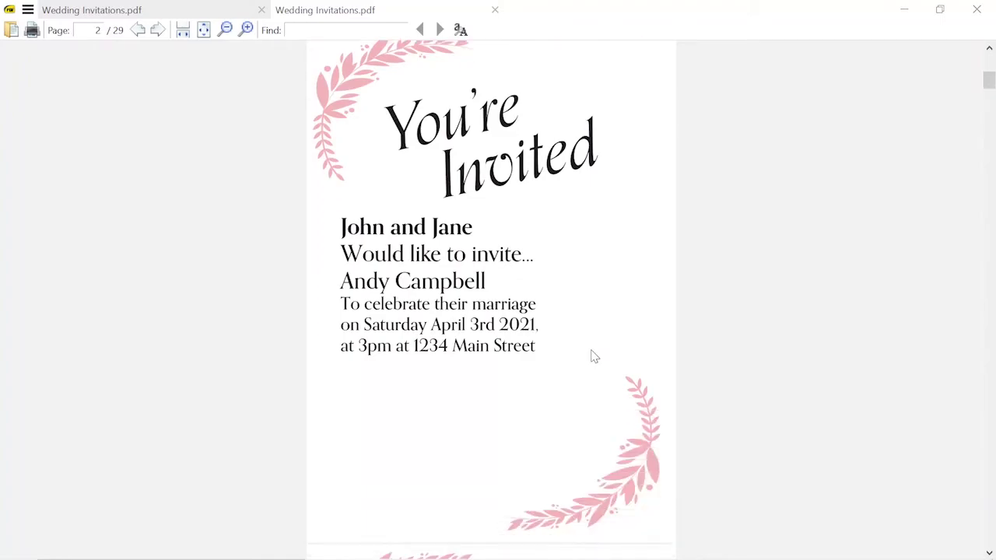
pyautogui.scroll(-13, 593, 356)
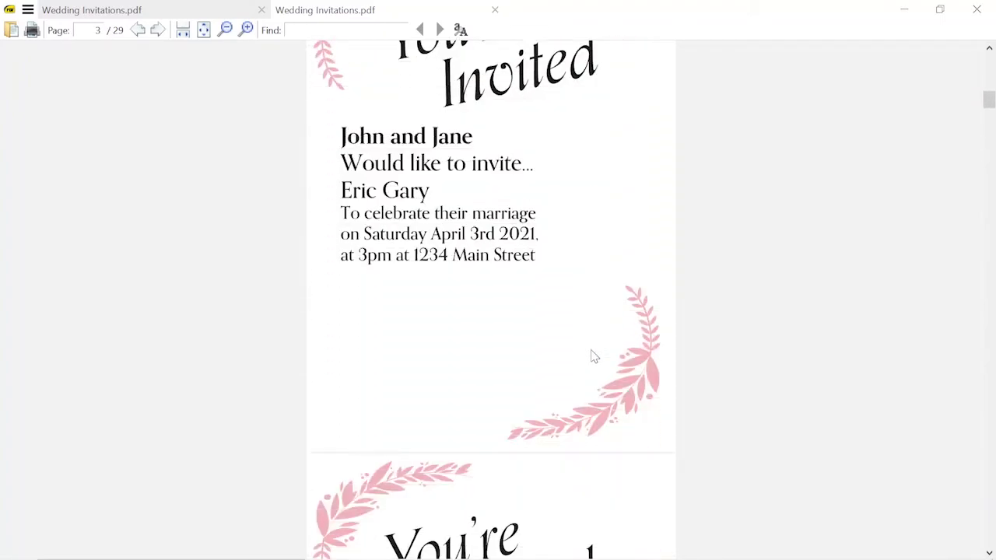
pyautogui.scroll(-18, 593, 357)
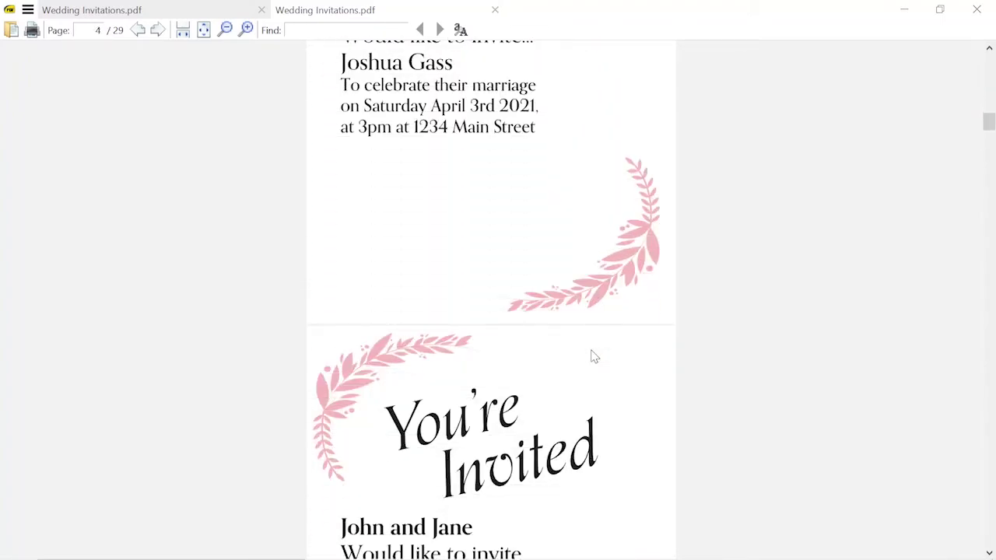
pyautogui.scroll(-18, 592, 357)
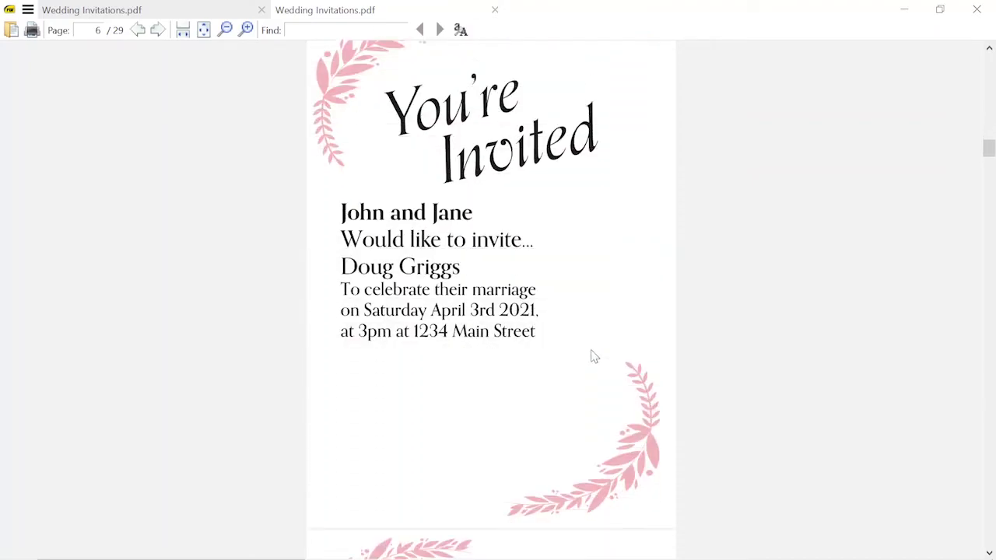
pyautogui.scroll(-7, 593, 357)
pyautogui.hotkey('alt', 'Tab')
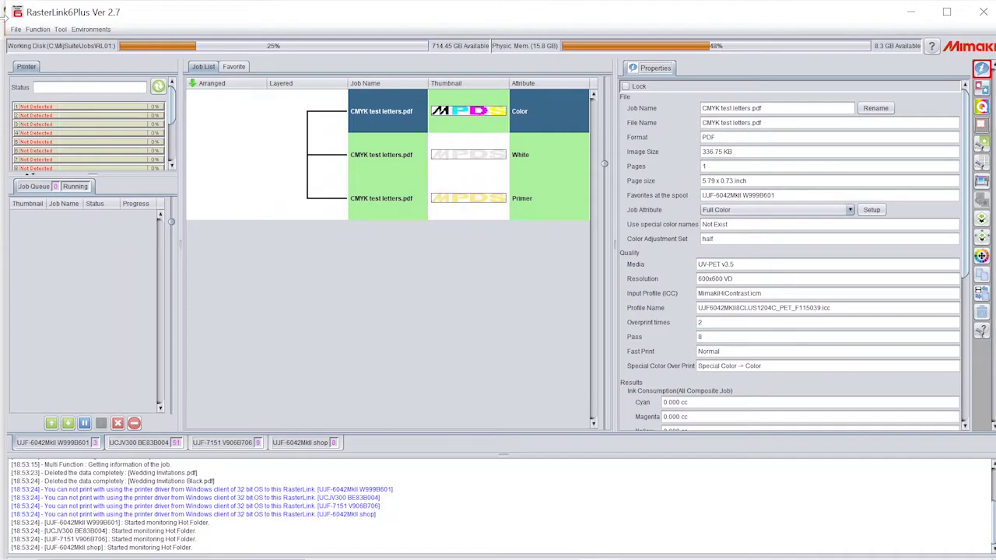
# Add Wedding Invitations.pdf from the Wedding Invitations folder as a new print job.
pyautogui.click(15, 28)
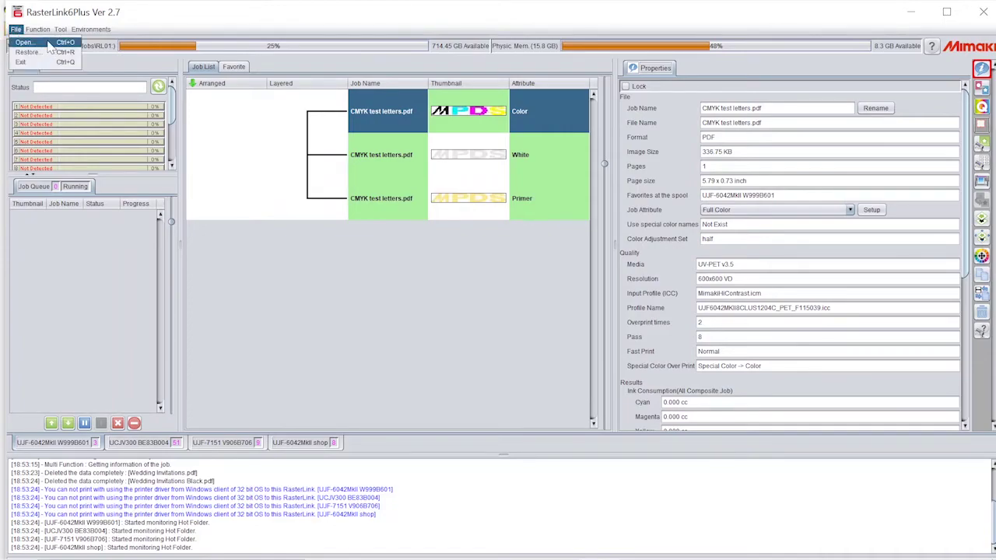
pyautogui.click(26, 42)
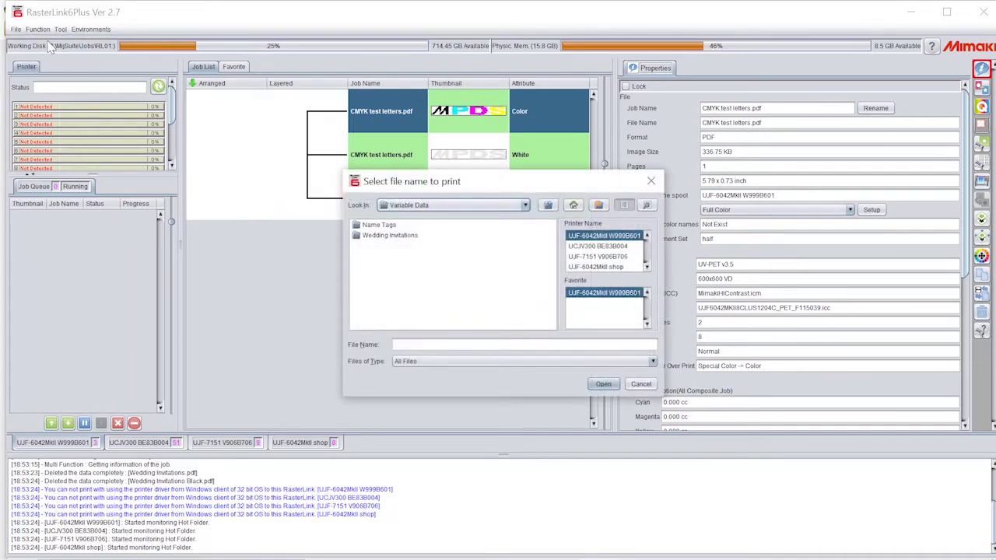
pyautogui.doubleClick(390, 235)
pyautogui.click(414, 256)
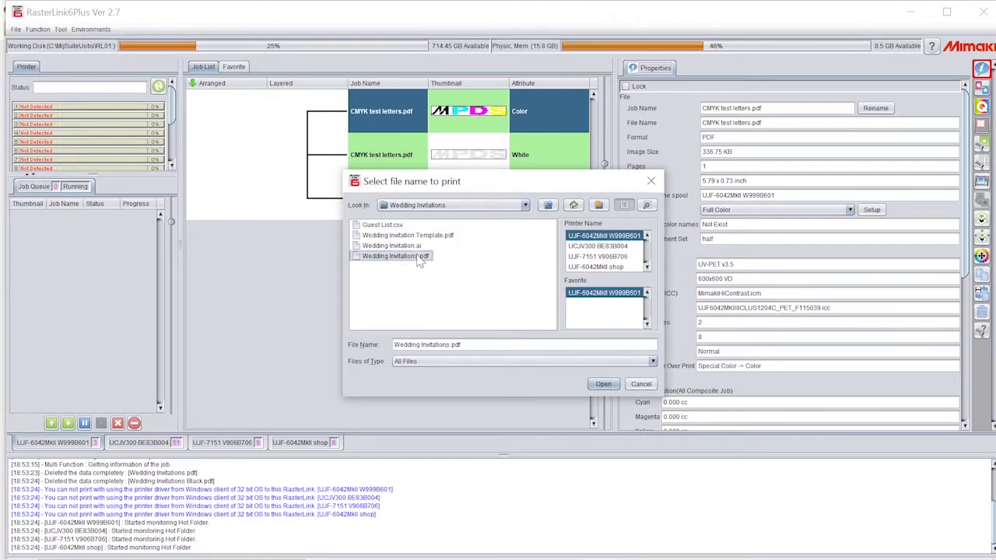
pyautogui.click(604, 384)
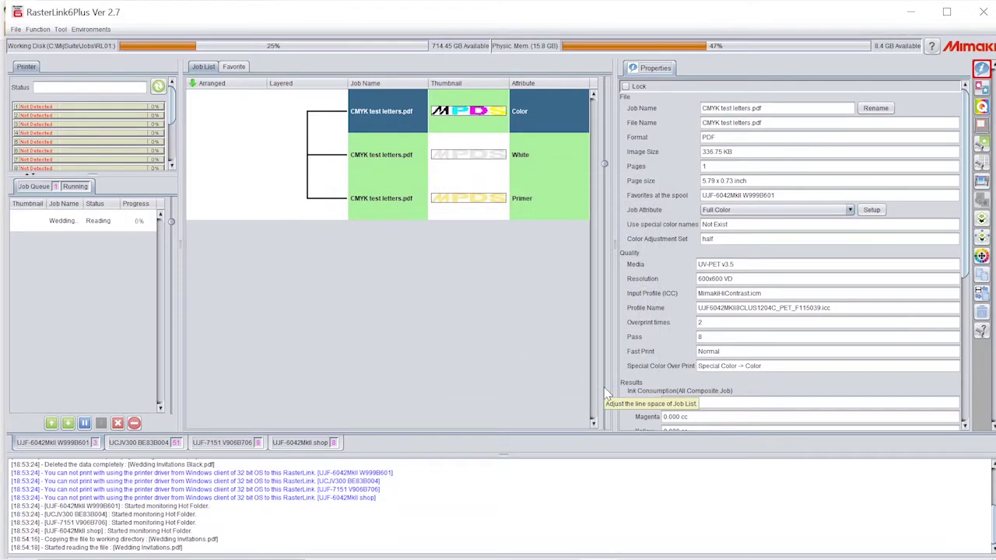
pyautogui.click(982, 162)
# Enable jig printing and save the layout as the 'Invitations' template, overwriting the old one.
pyautogui.click(166, 91)
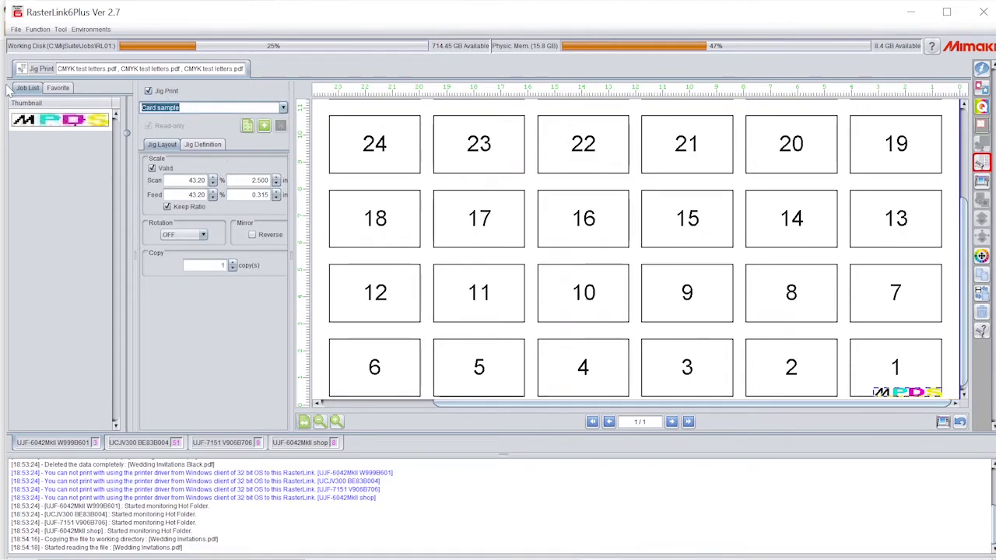
pyautogui.write('Invitat')
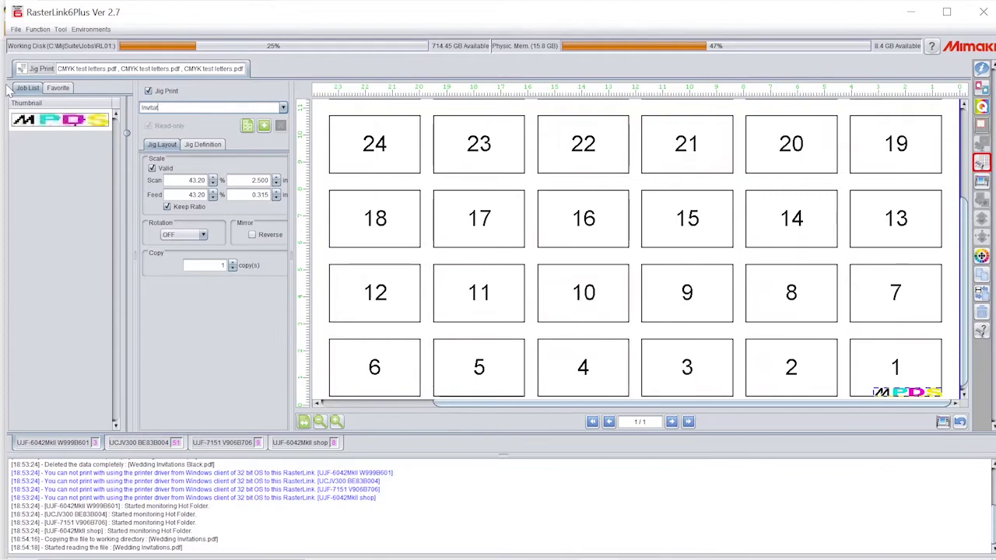
pyautogui.write('ions')
pyautogui.click(265, 126)
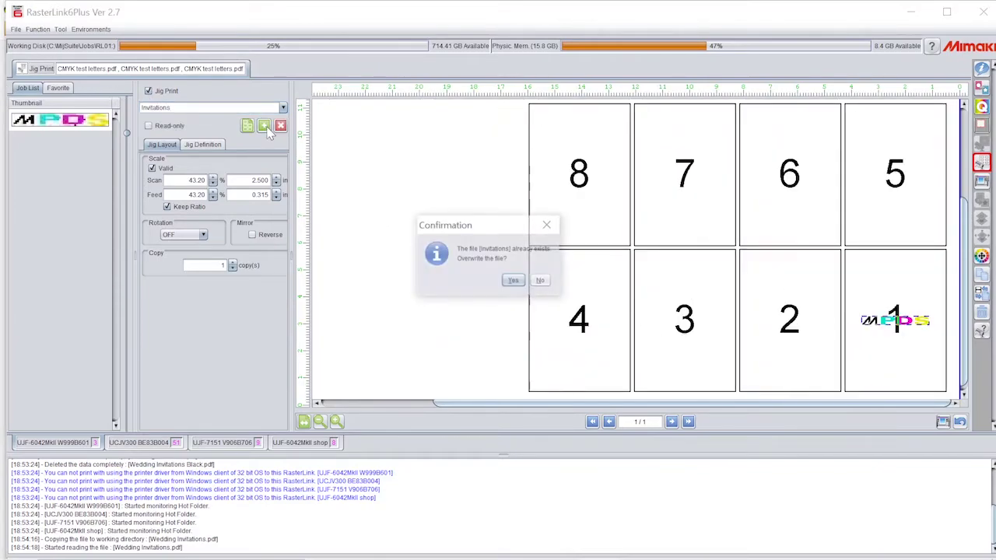
pyautogui.click(522, 284)
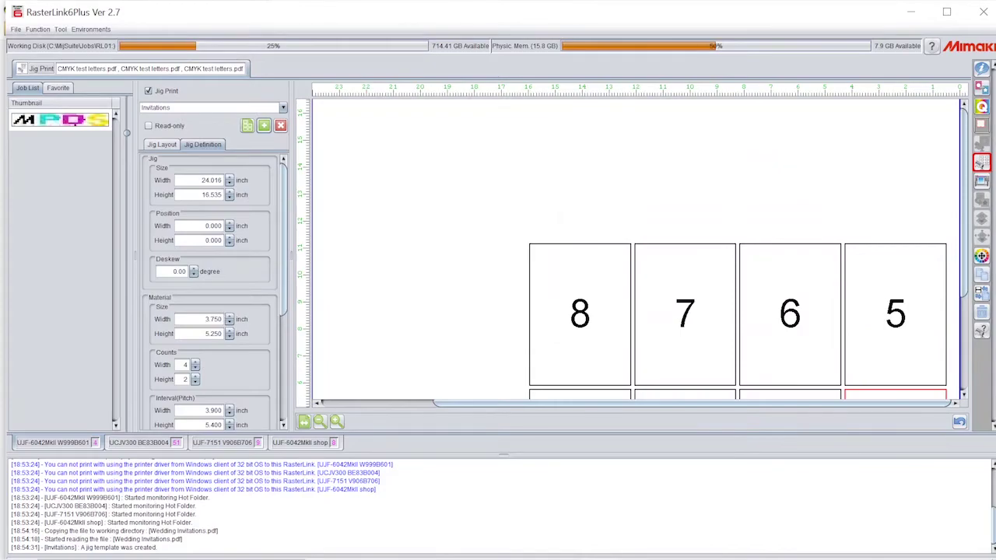
# Set the jig material size to 5×7 in and cell spacing to 6×8 in.
pyautogui.doubleClick(212, 319)
pyautogui.write('5')
pyautogui.press('Tab')
pyautogui.write('7')
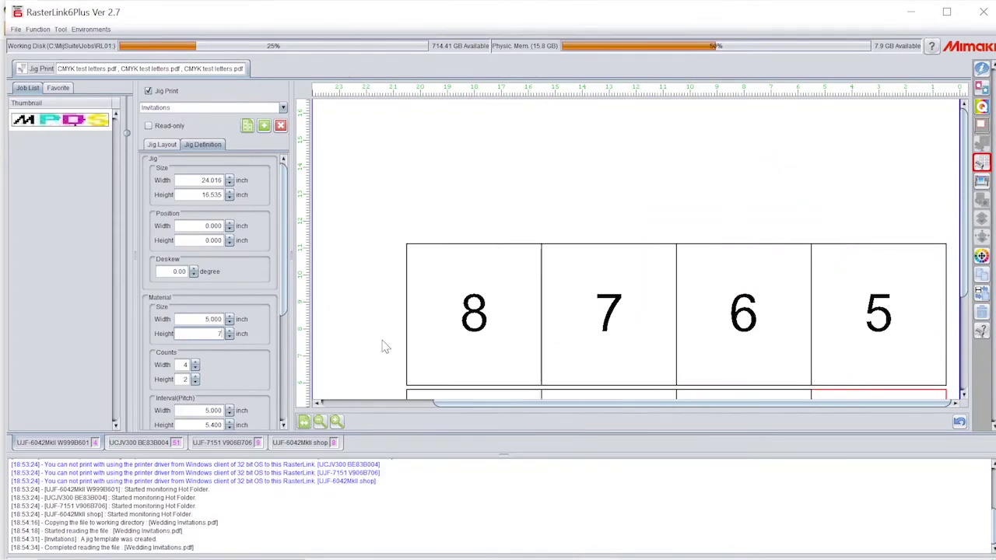
pyautogui.press('Return')
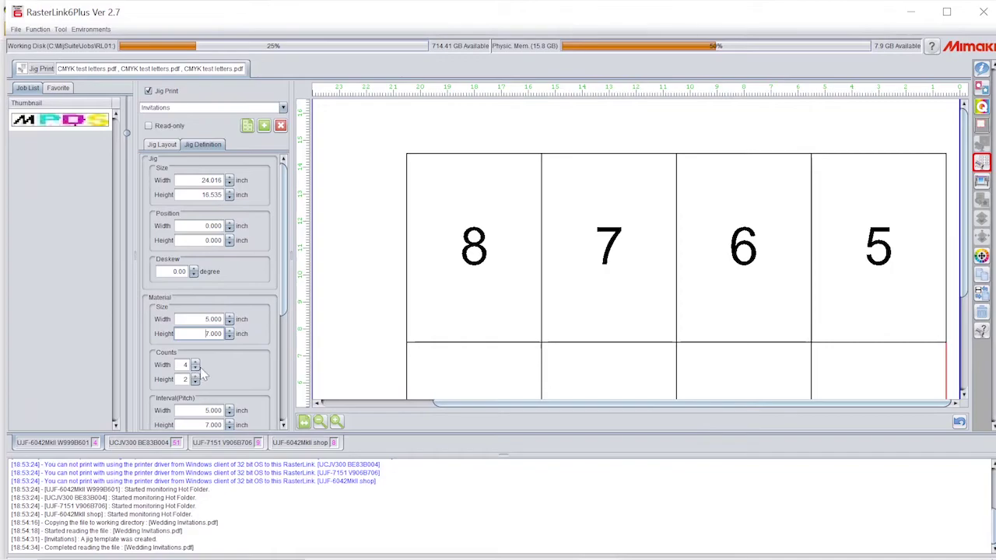
pyautogui.moveTo(283, 296); pyautogui.dragTo(284, 322)
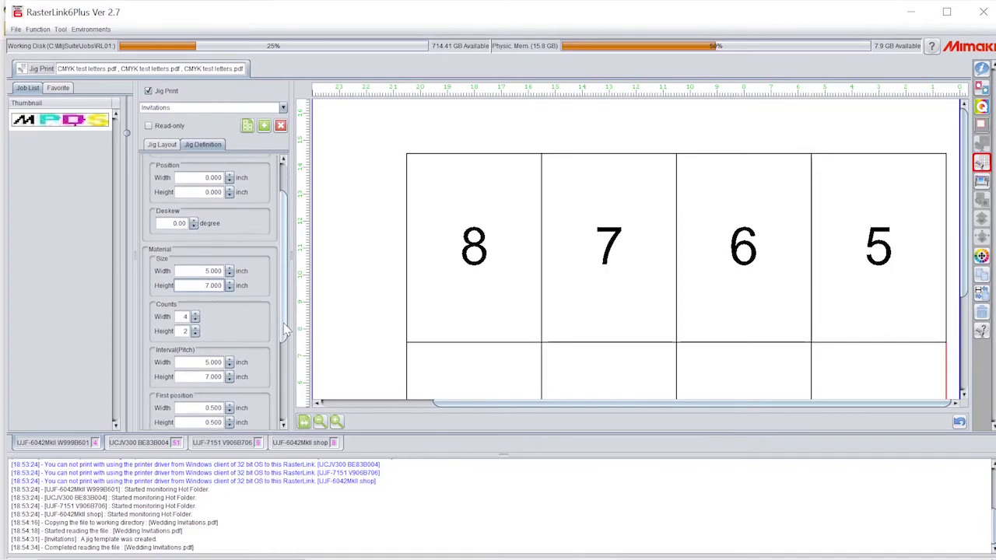
pyautogui.click(229, 359)
pyautogui.click(229, 373)
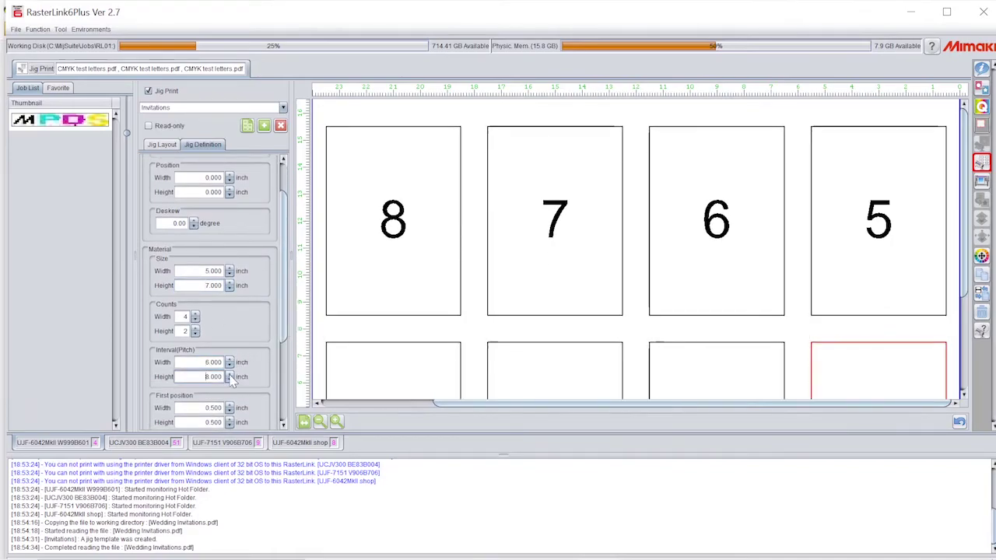
pyautogui.click(320, 422)
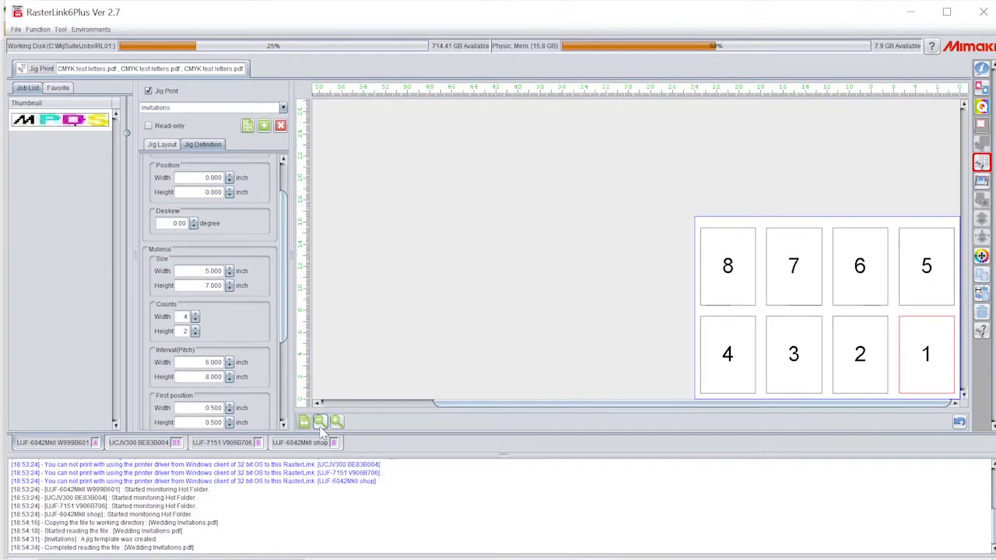
pyautogui.click(981, 69)
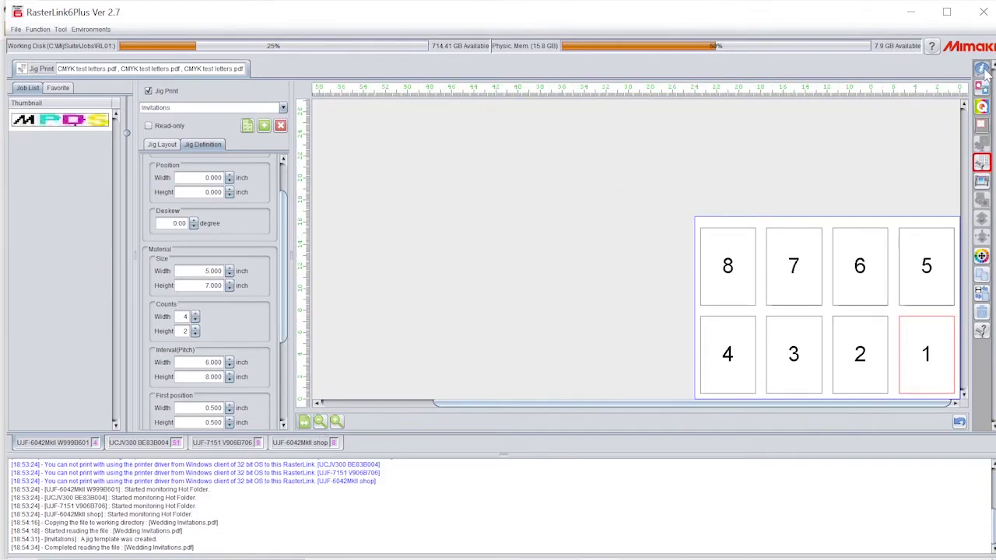
pyautogui.click(410, 259)
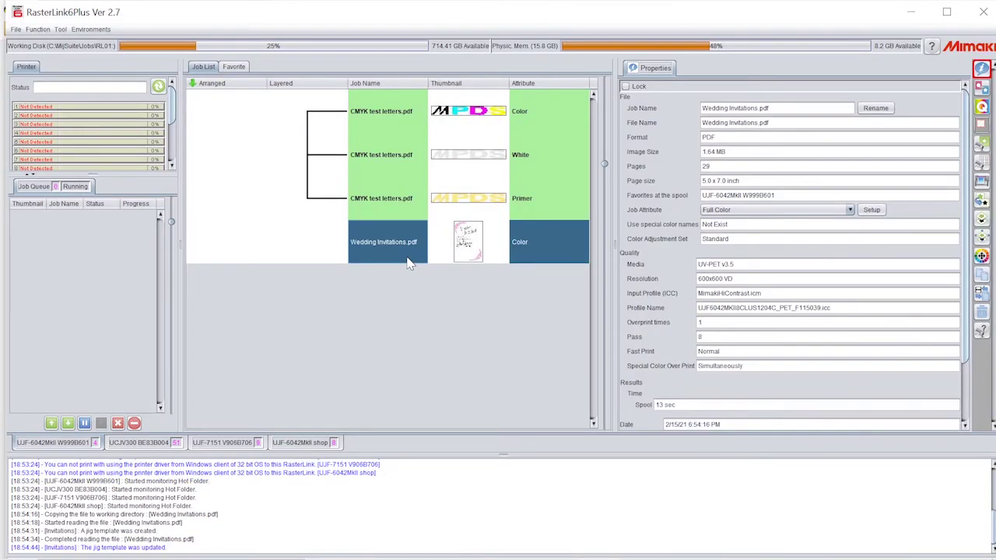
# Apply the Invitations jig template to the Wedding Invitations job and preview all eight slots.
pyautogui.click(982, 162)
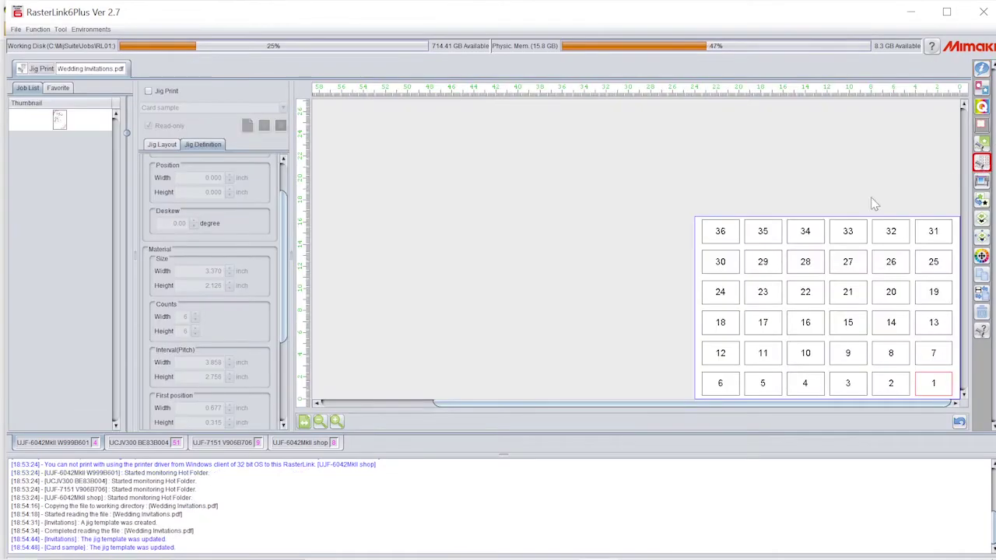
pyautogui.click(172, 90)
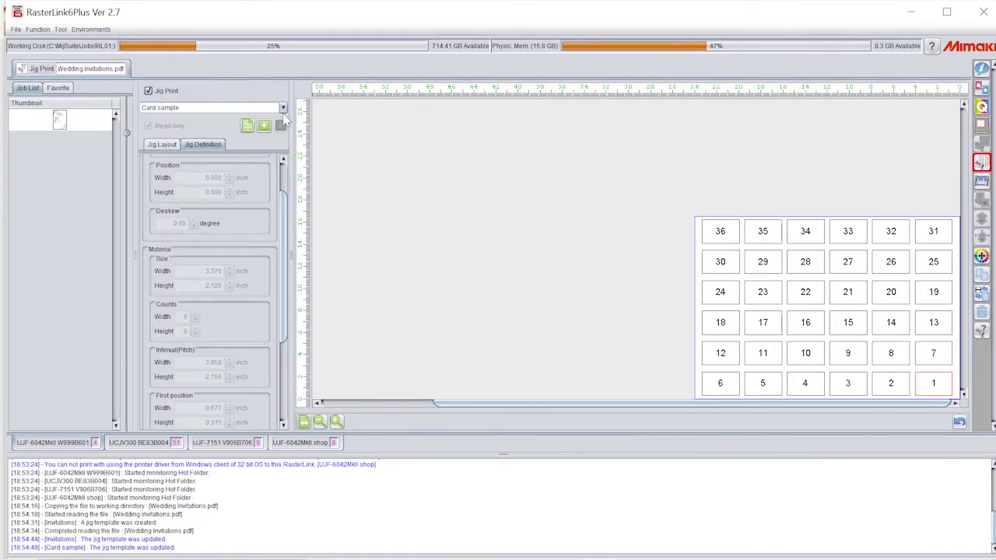
pyautogui.click(283, 107)
pyautogui.click(199, 161)
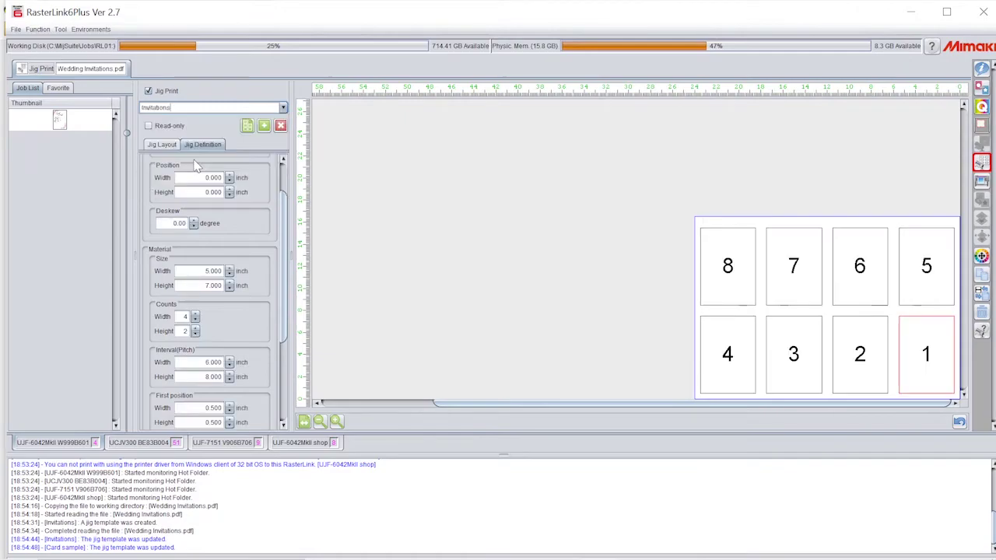
pyautogui.click(162, 144)
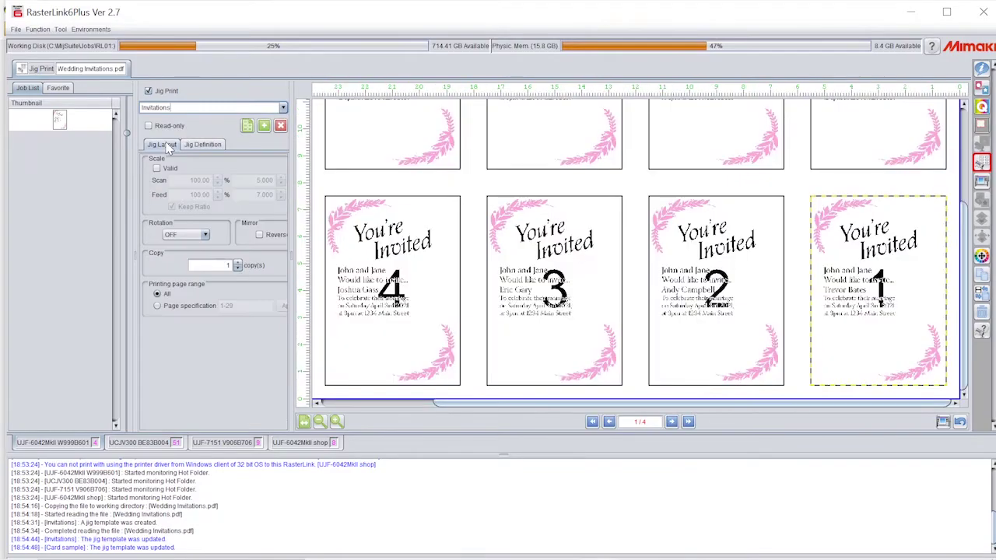
pyautogui.click(320, 421)
pyautogui.click(320, 421)
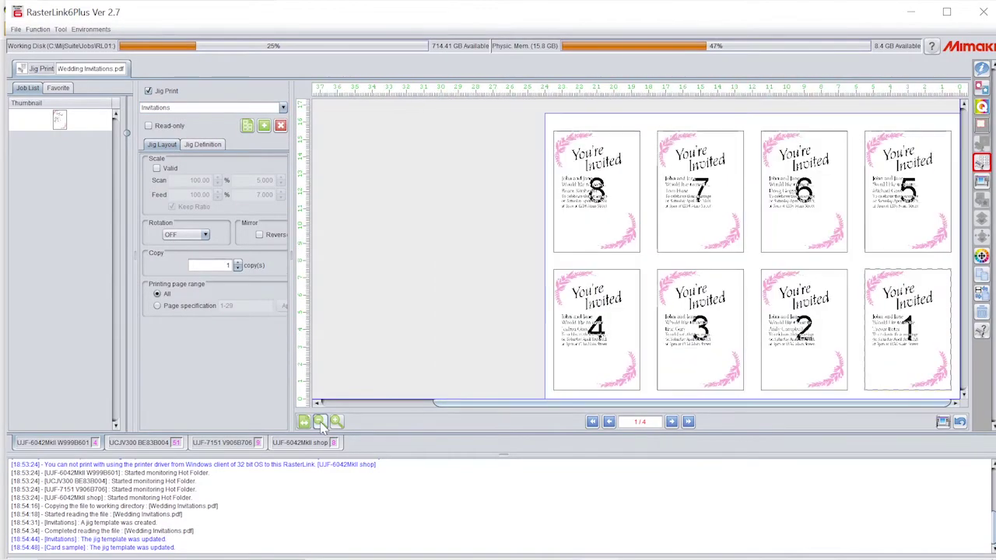